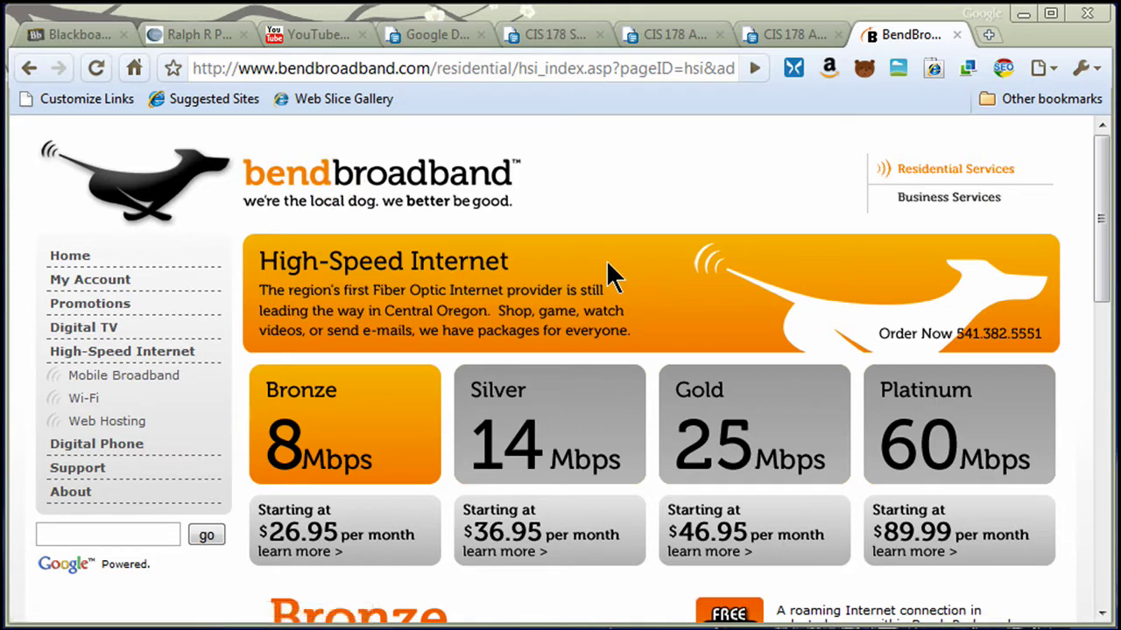
- Search the Bend Broadband site for 'email server', open the mail-server FAQ, and cancel printing
left_click(105, 534)
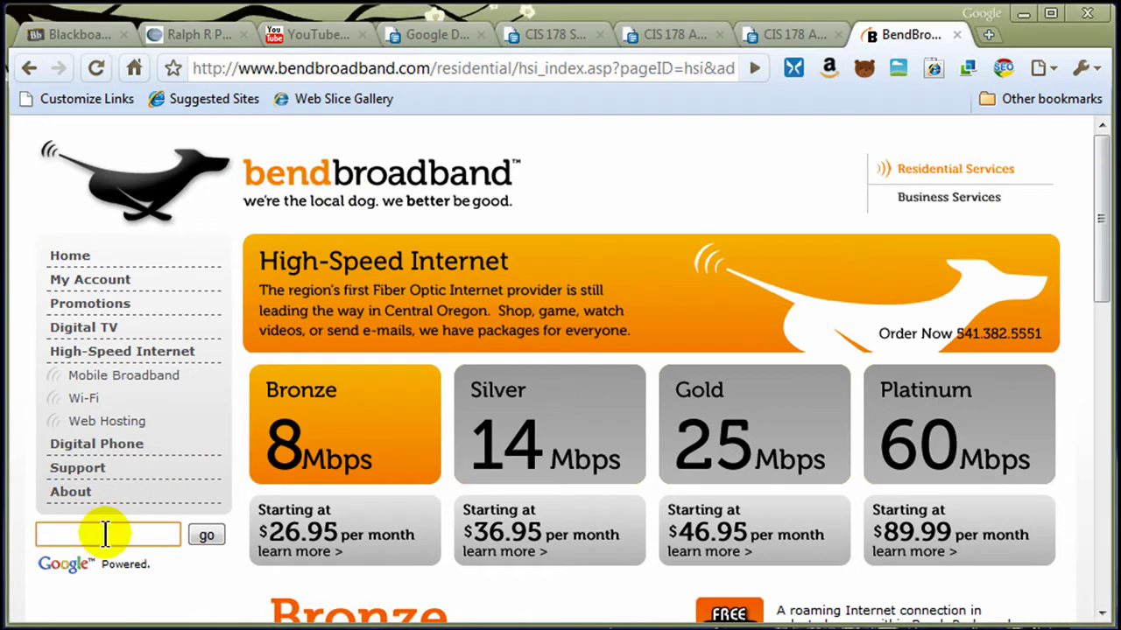
type("e")
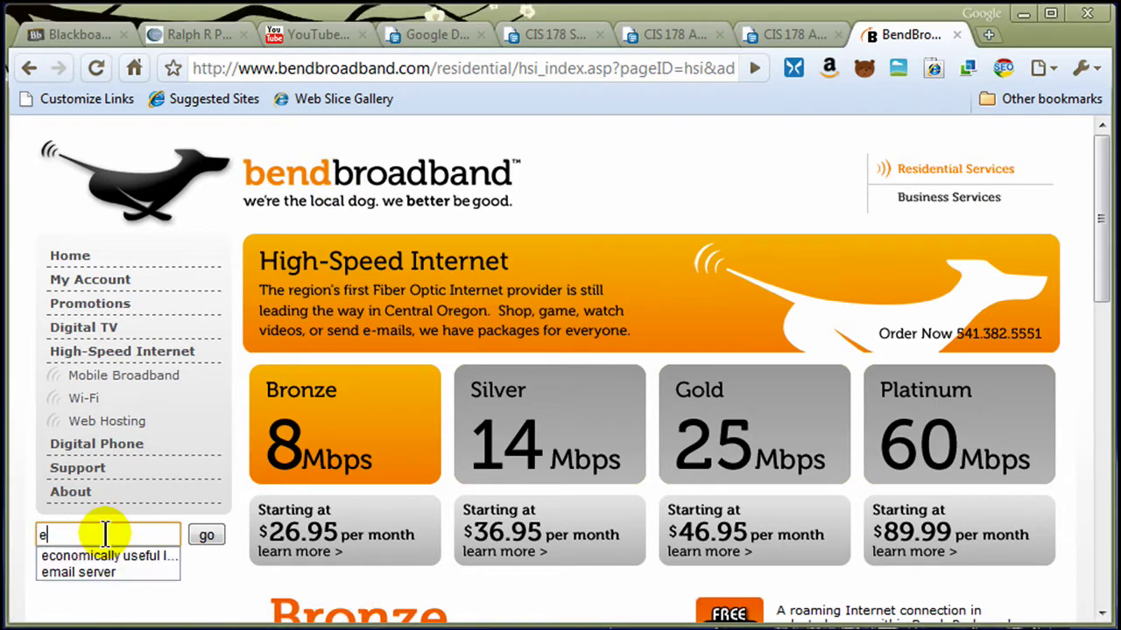
key("Down")
key("Down")
key("Return")
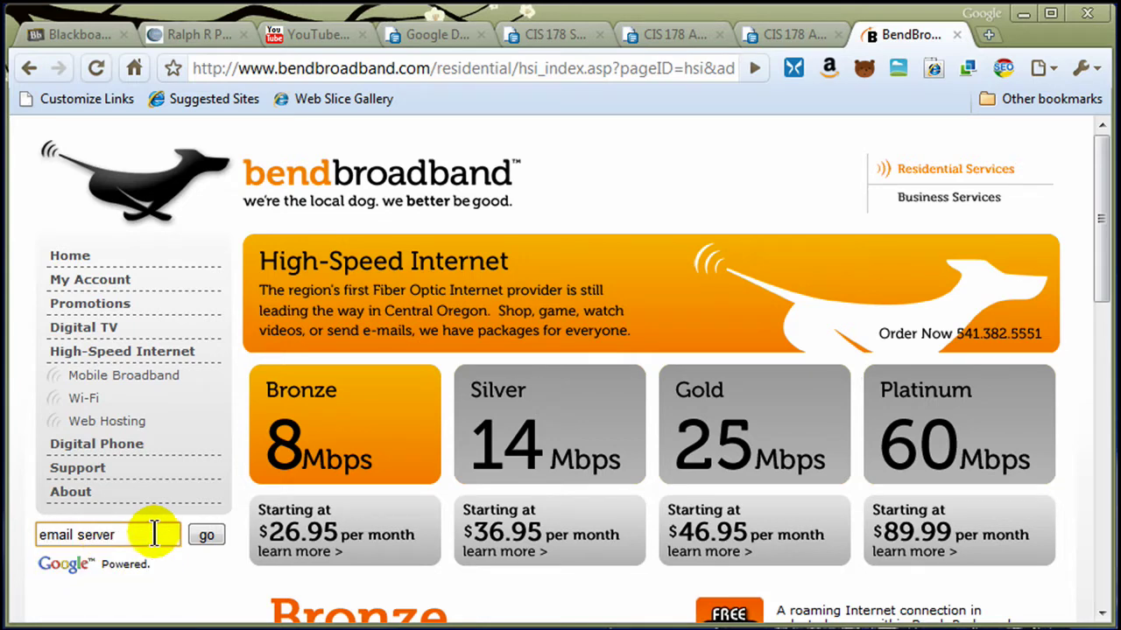
left_click(211, 535)
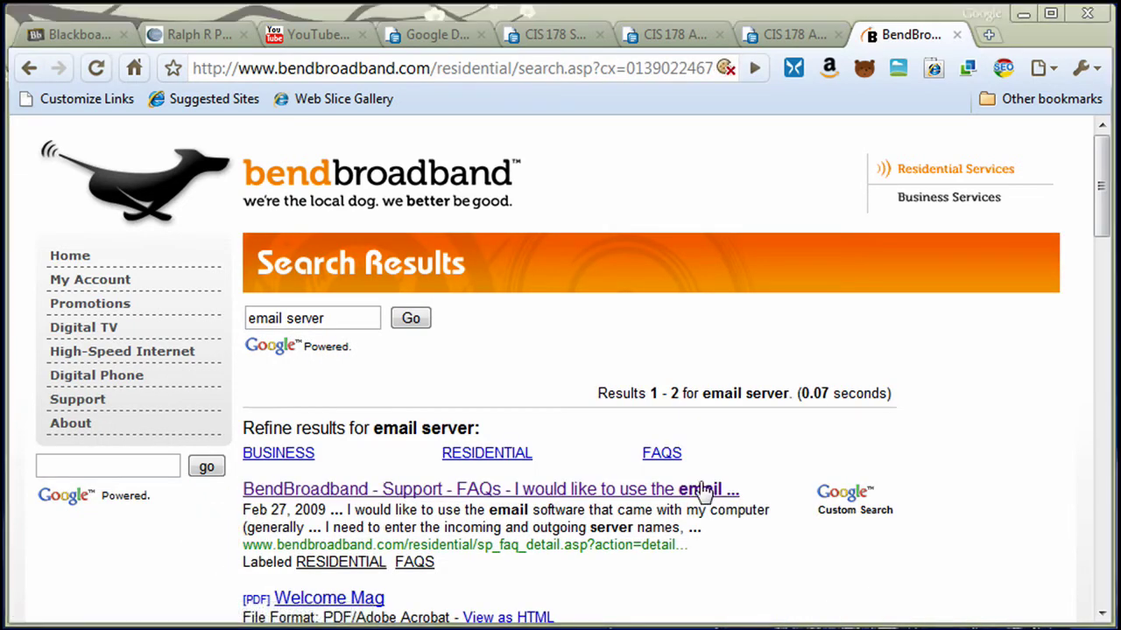
left_click(422, 493)
key("ctrl+p")
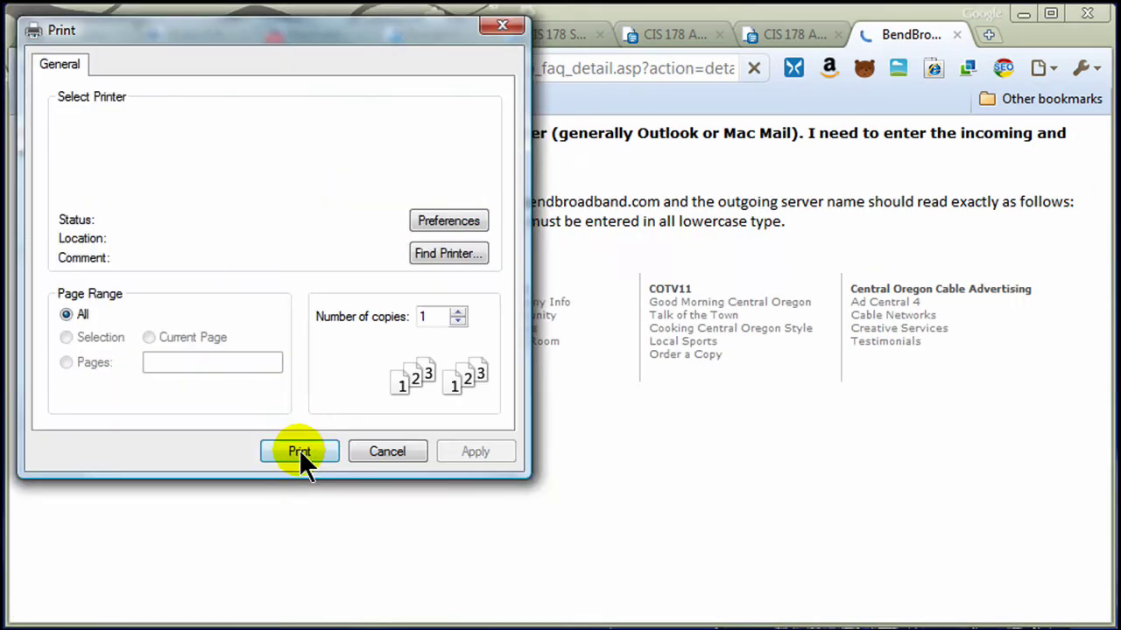
left_click(389, 451)
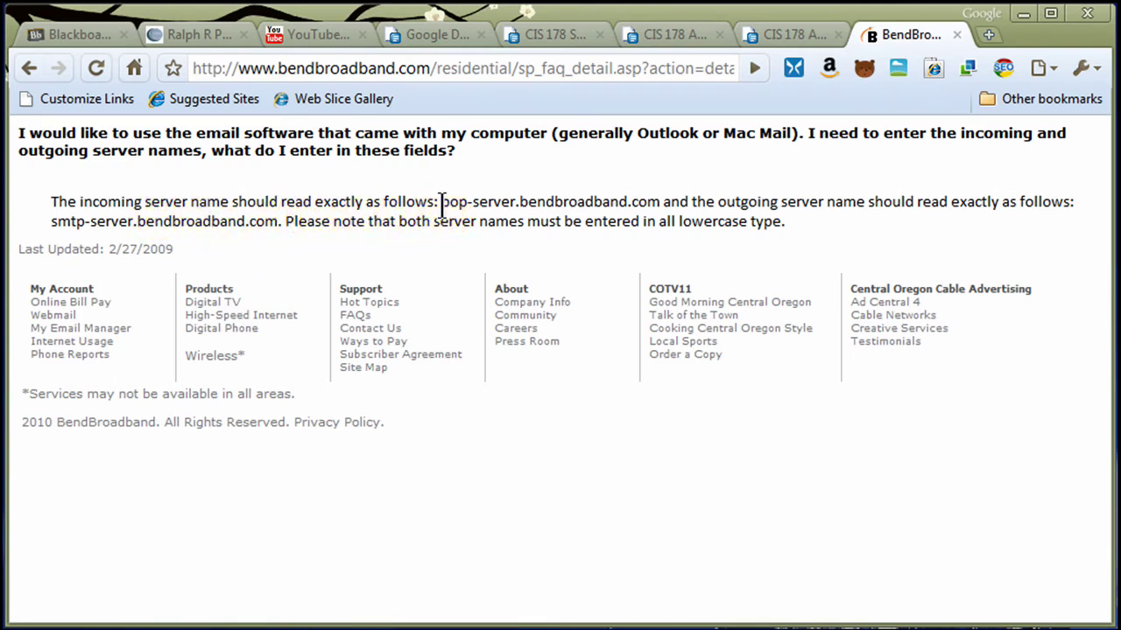
left_click_drag(440, 202, 658, 200)
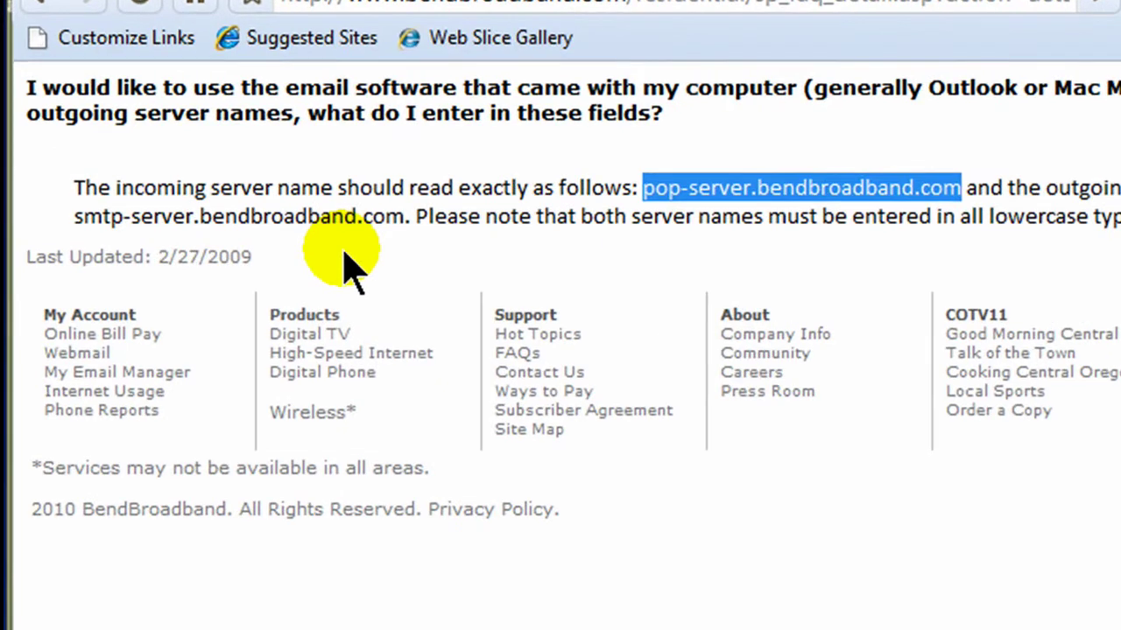
left_click(292, 221)
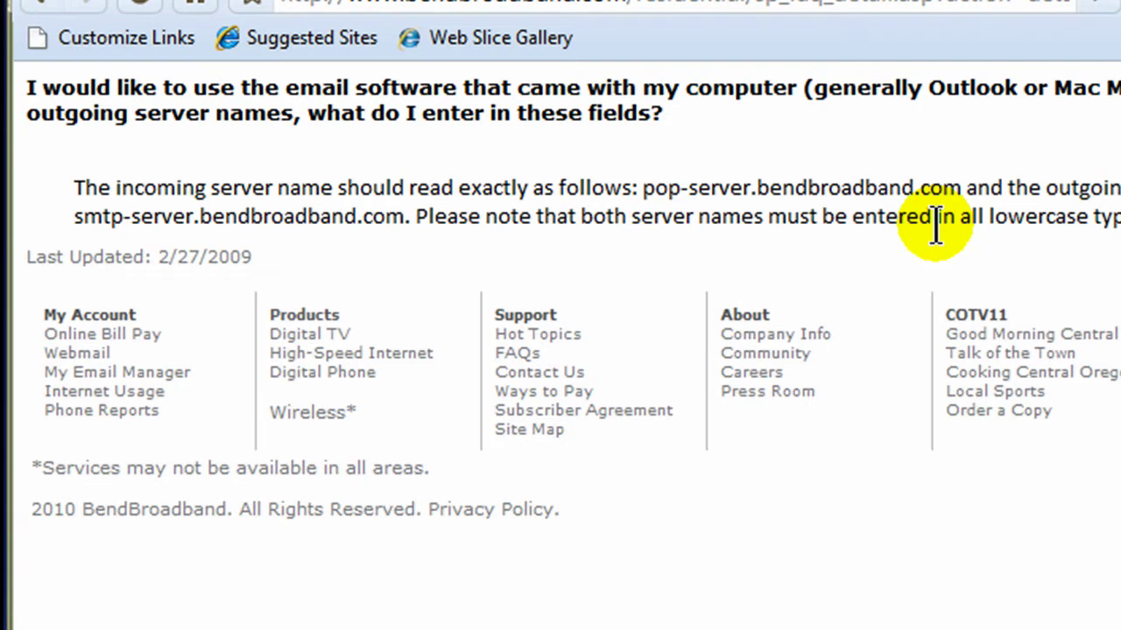
- Highlight the pop-server and smtp-server.bendbroadband.com names, then move to a new browser tab
left_click_drag(643, 188, 961, 189)
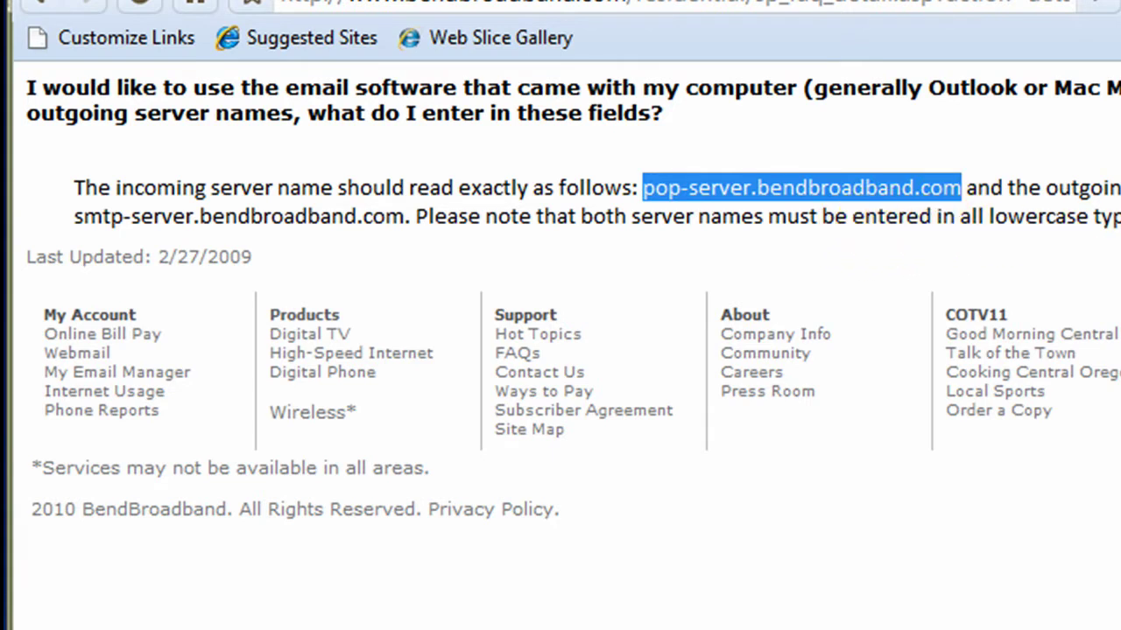
left_click_drag(74, 217, 405, 217)
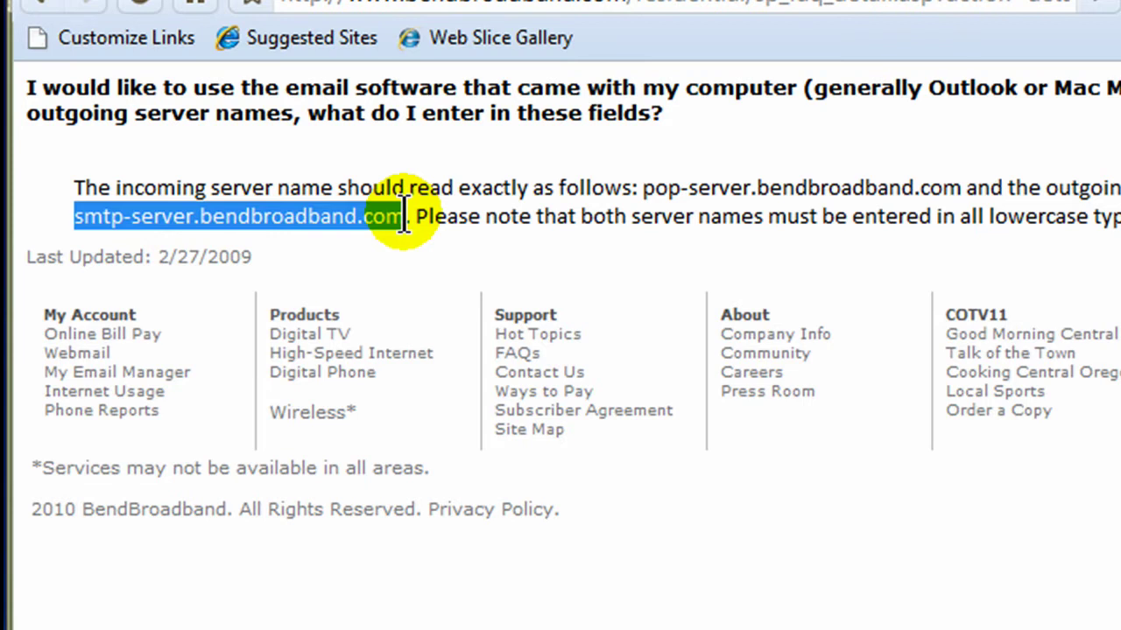
key("alt+Tab")
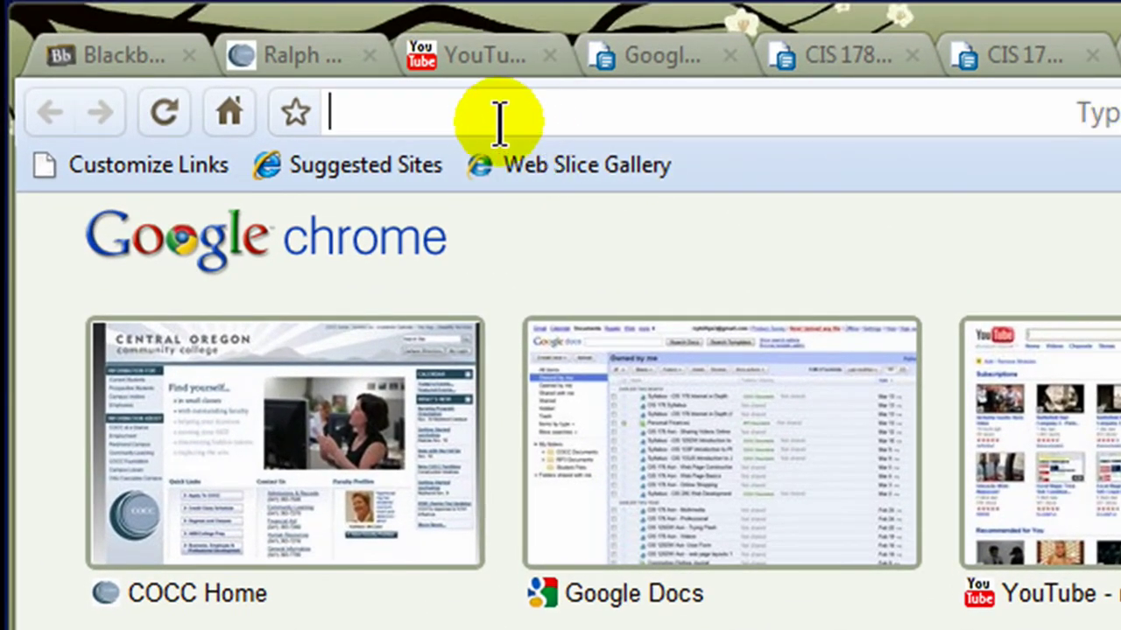
- Go to the COCC site and open its IMAP Email Client Settings page via an 'imap server' search
left_click(484, 116)
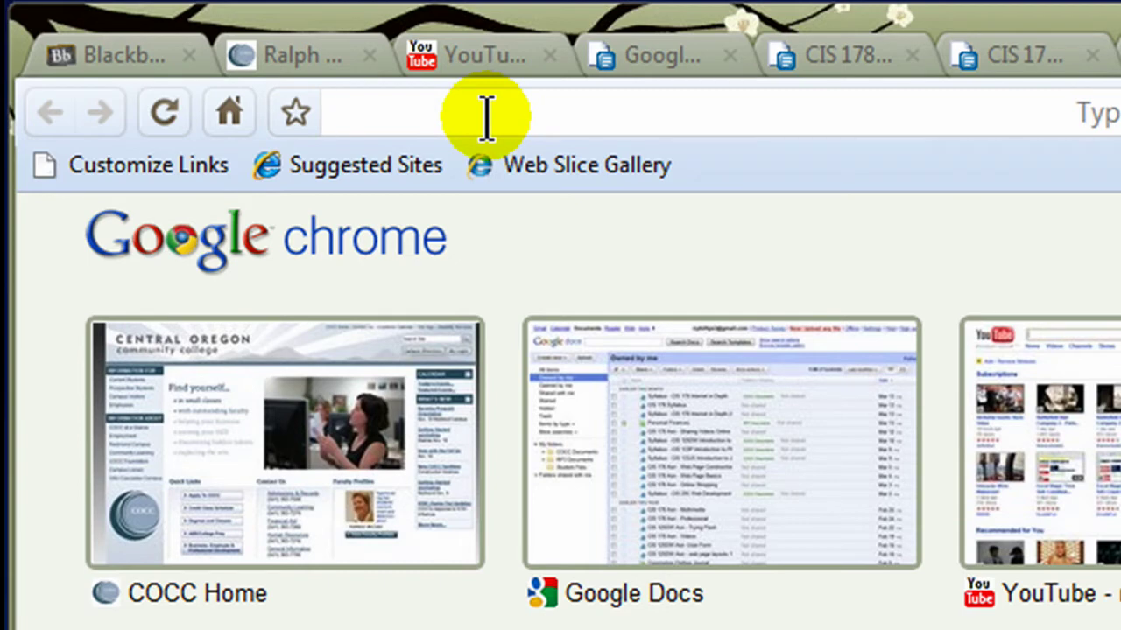
type("cocc.edu/")
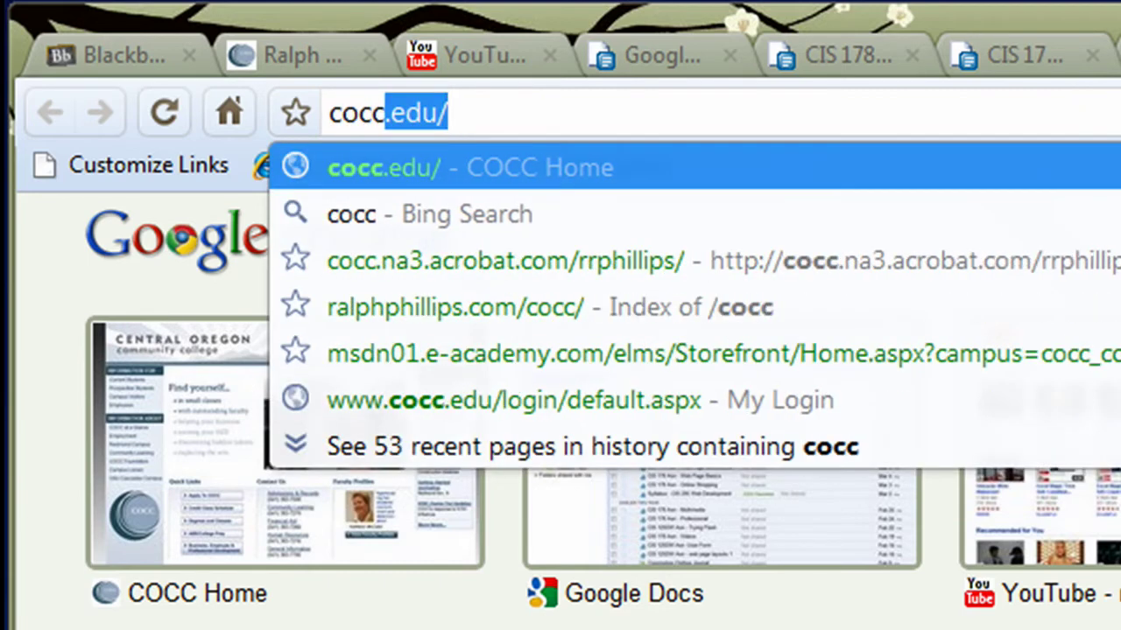
key("Return")
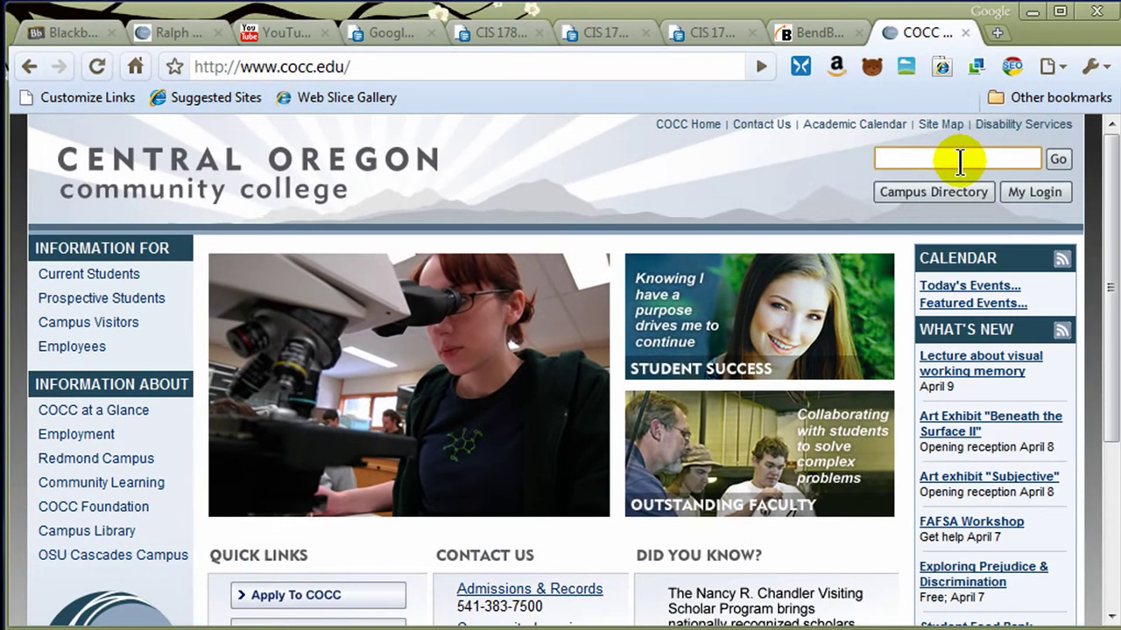
type("imap server")
key("Return")
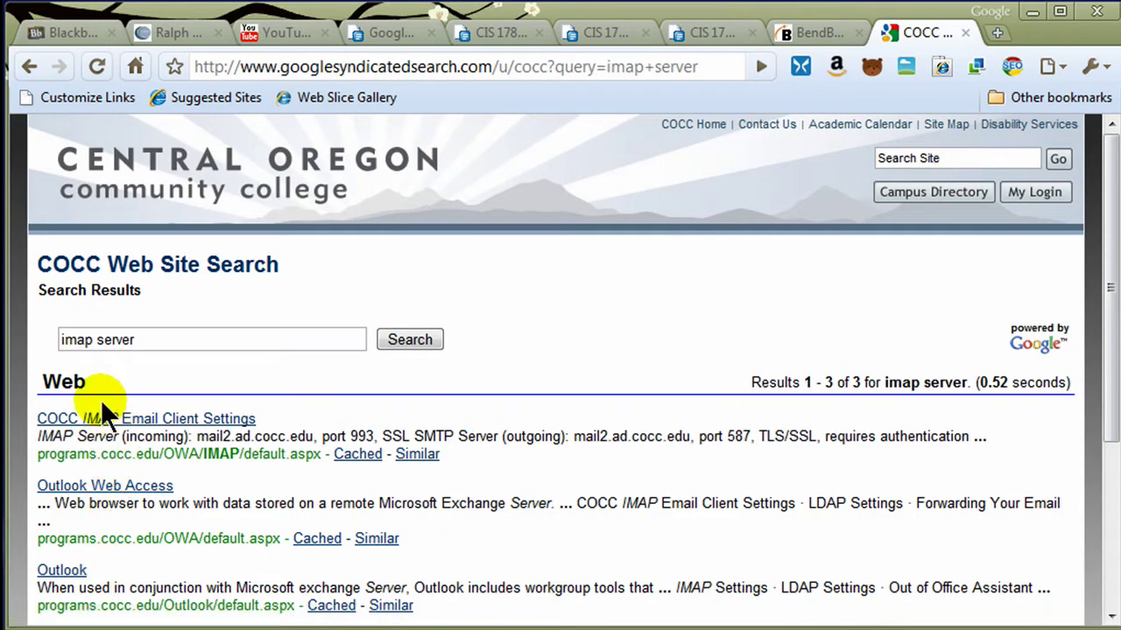
left_click(106, 422)
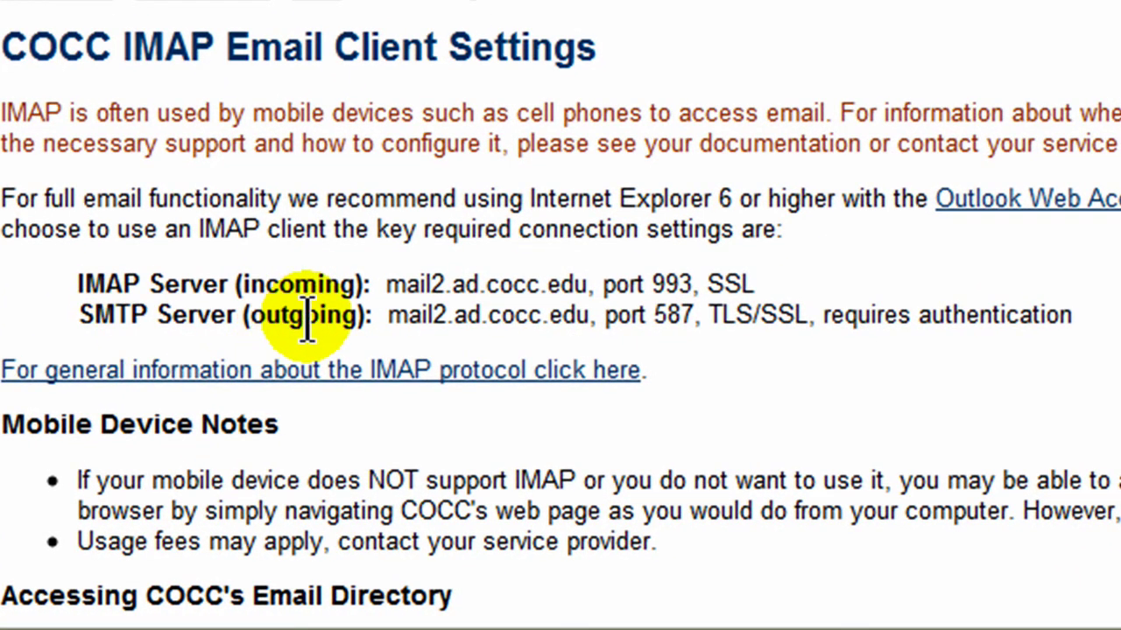
- Highlight the incoming IMAP server address mail2.ad.cocc.edu, then open the Start menu
left_click_drag(403, 285, 585, 286)
left_click(785, 318)
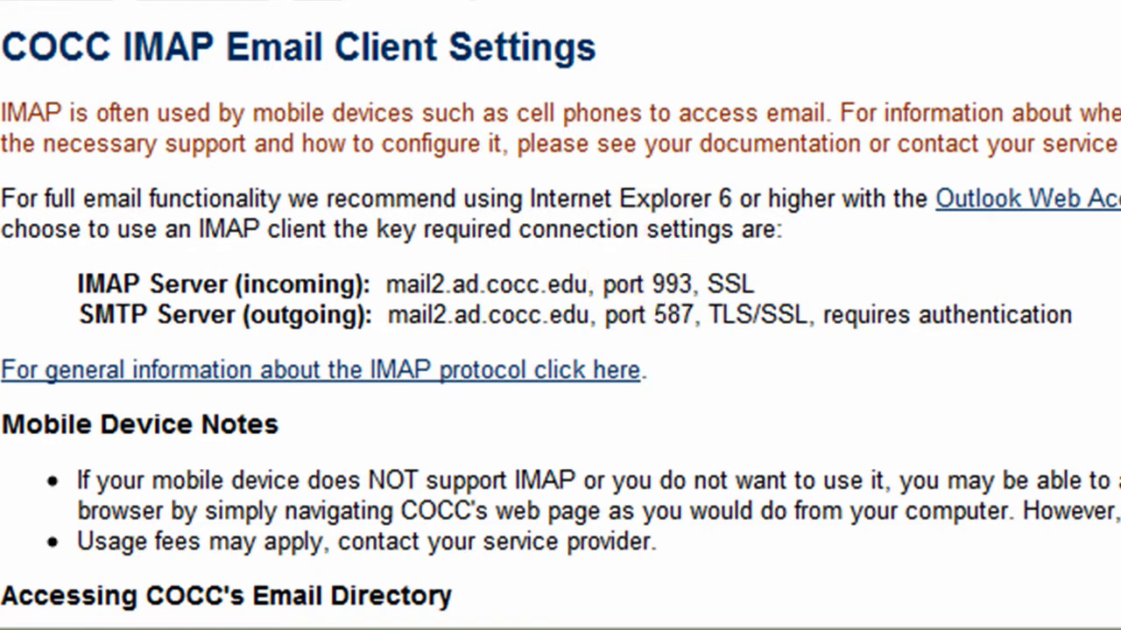
key("super")
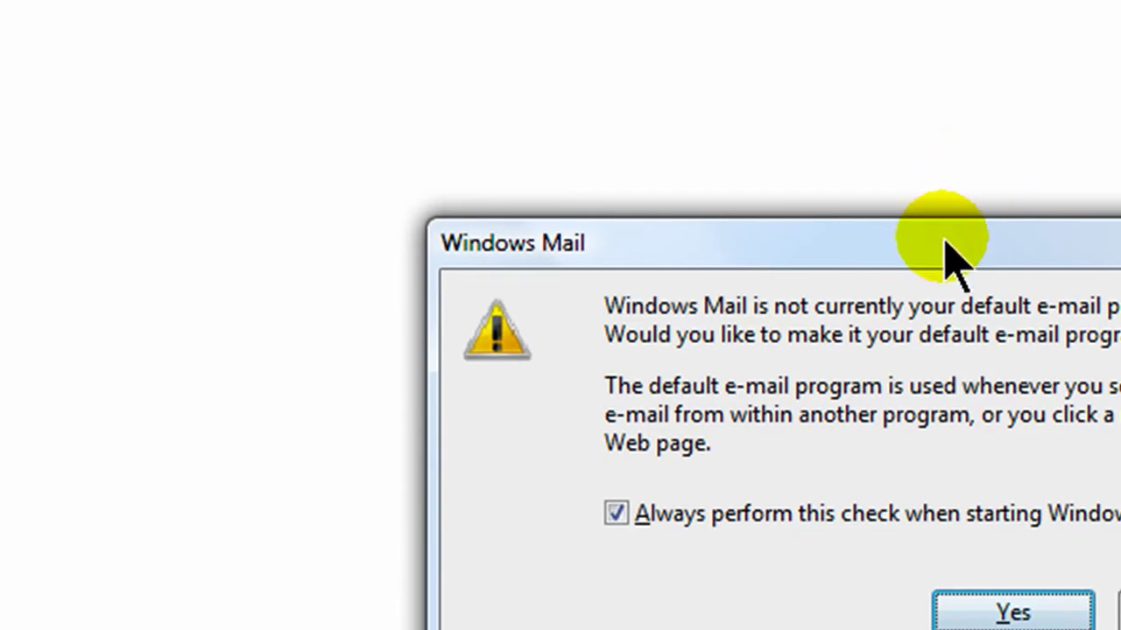
- Decline making Windows Mail the default mail program, then browse its menus
left_click_drag(944, 239, 710, 0)
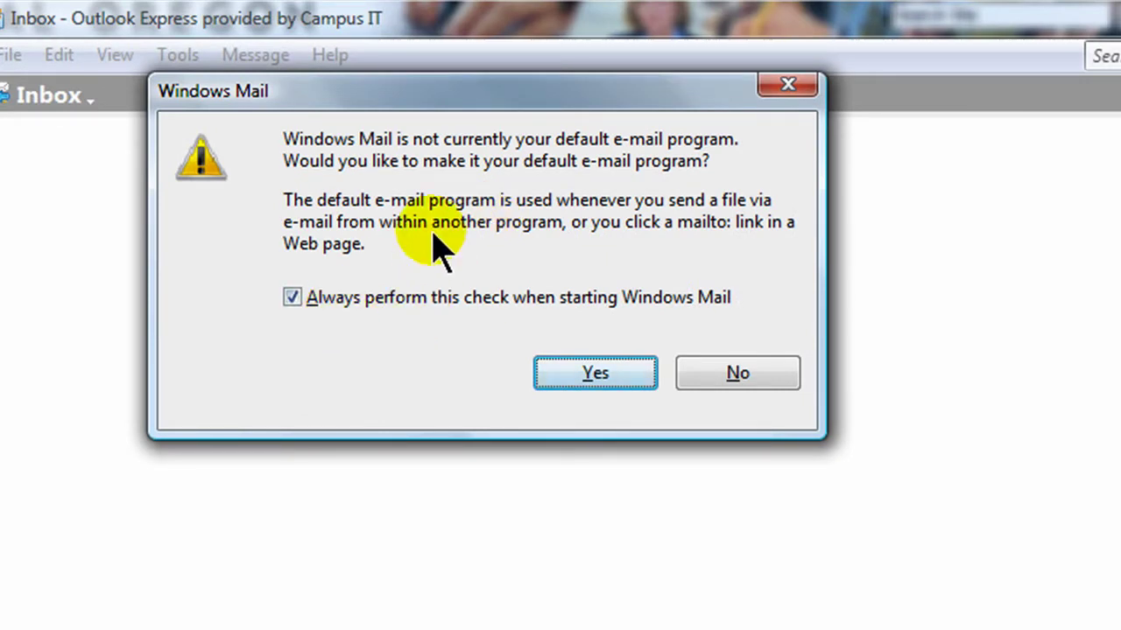
left_click(733, 373)
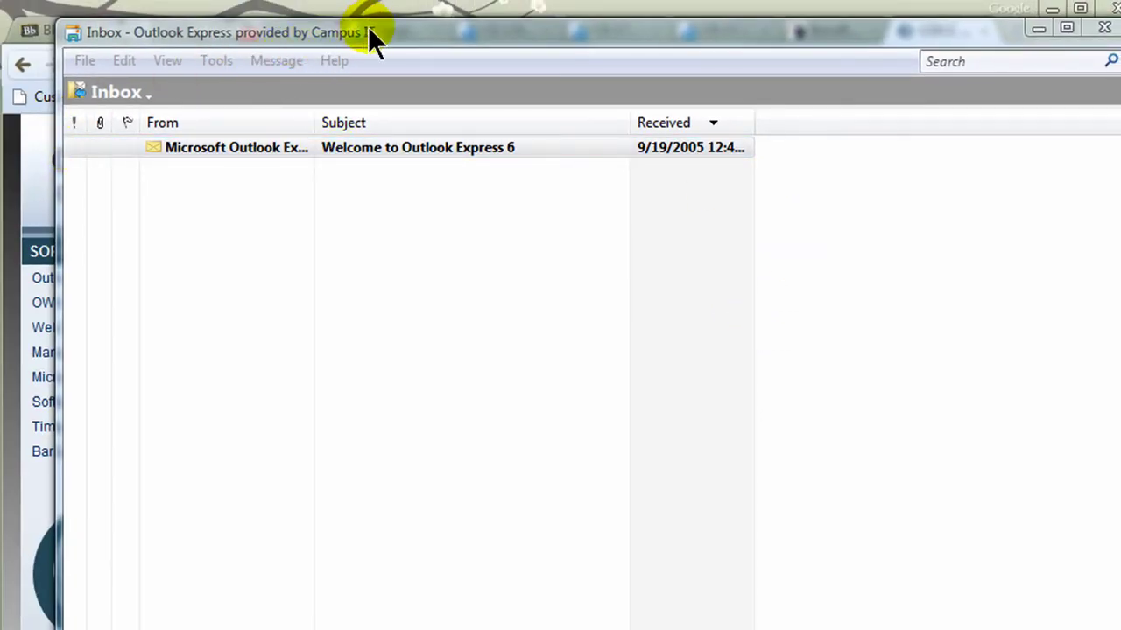
left_click(85, 63)
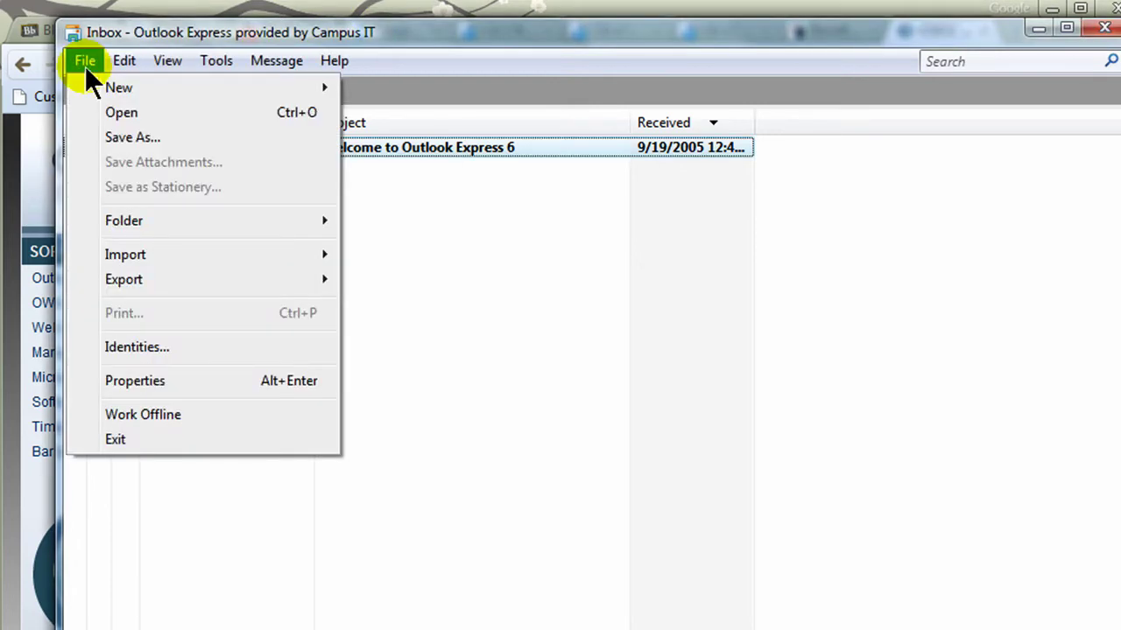
mouse_move(109, 86)
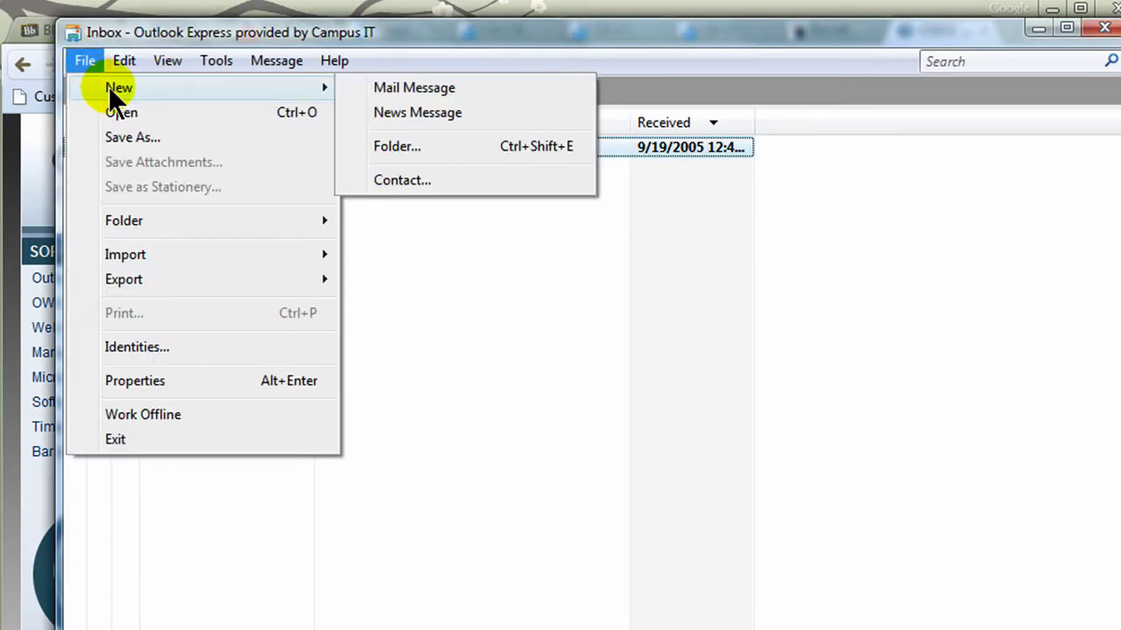
mouse_move(117, 64)
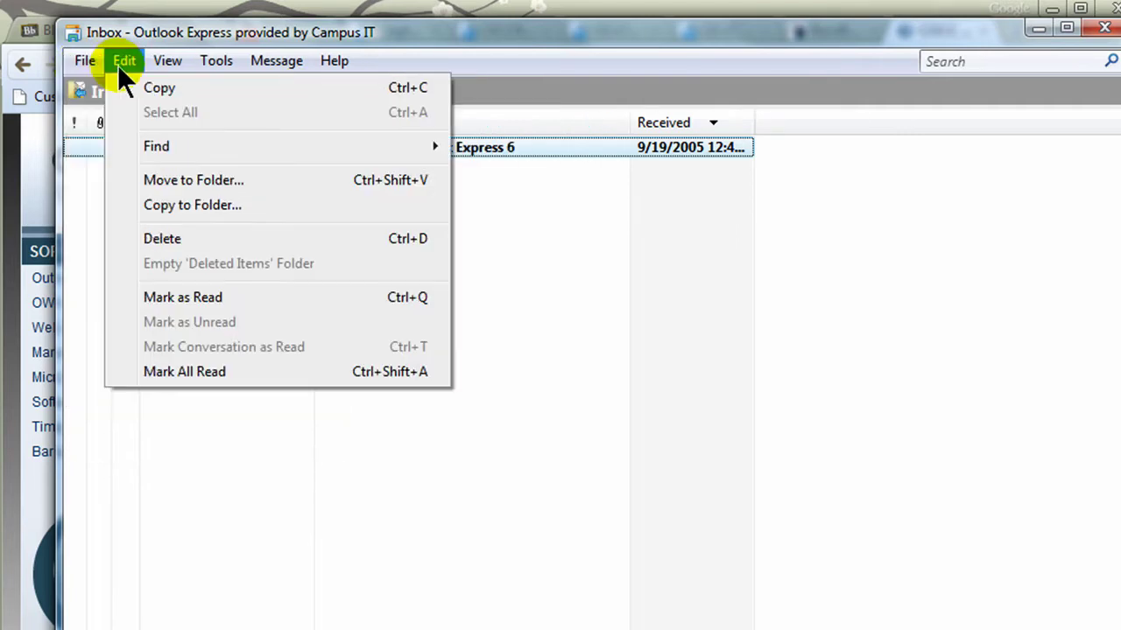
mouse_move(200, 60)
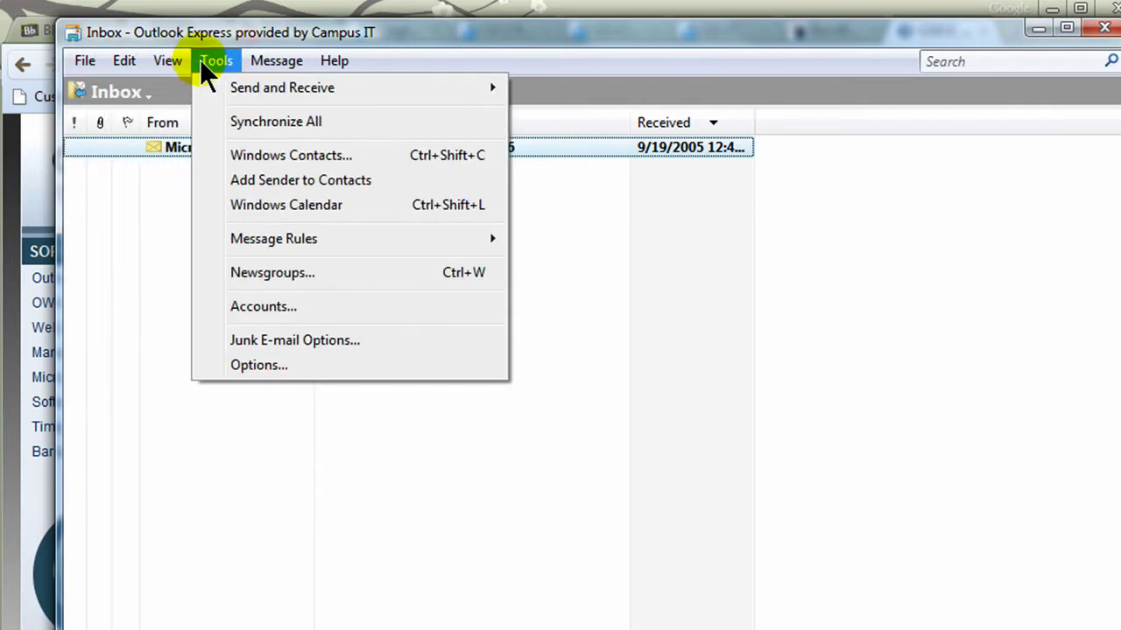
- Add a new e-mail account from the Internet Accounts list and enter the sender's display name
left_click(267, 305)
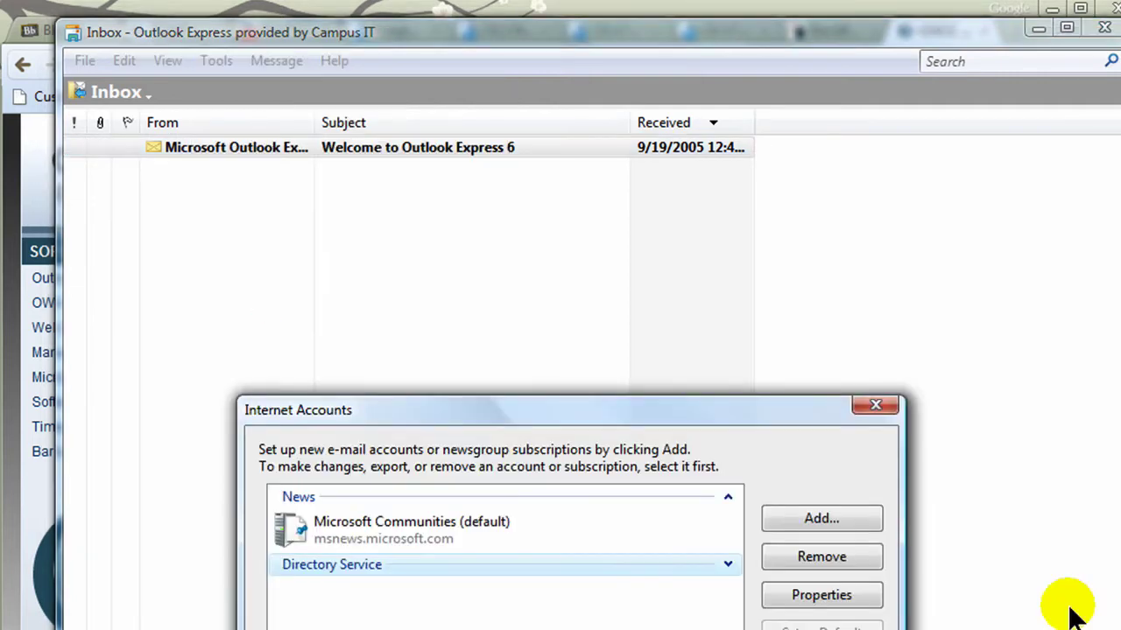
left_click_drag(577, 409, 483, 84)
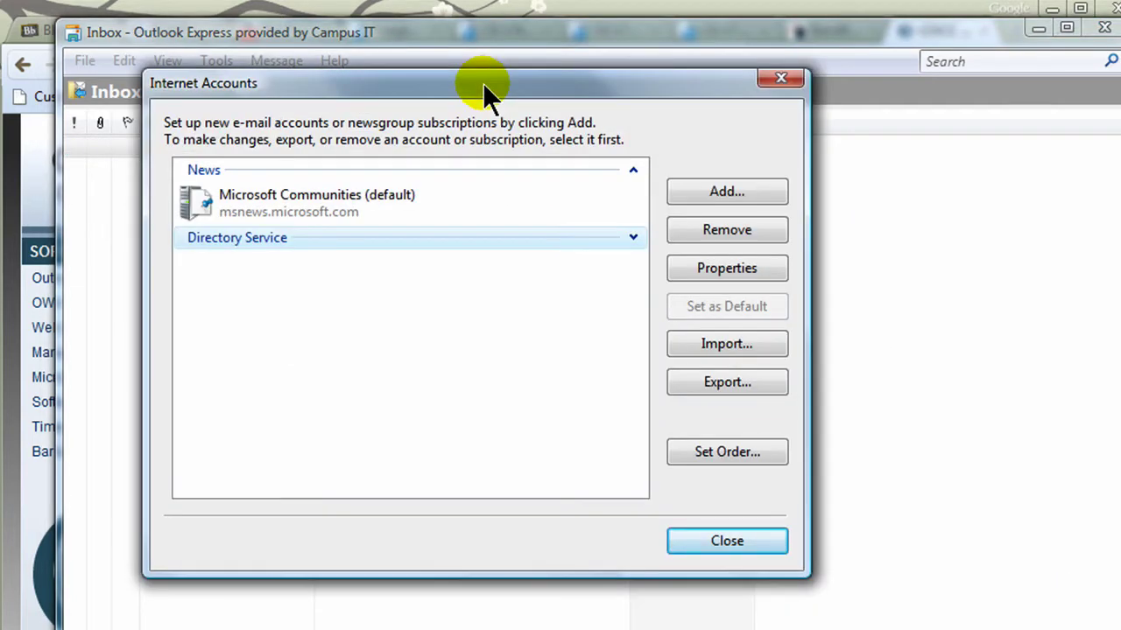
left_click(738, 189)
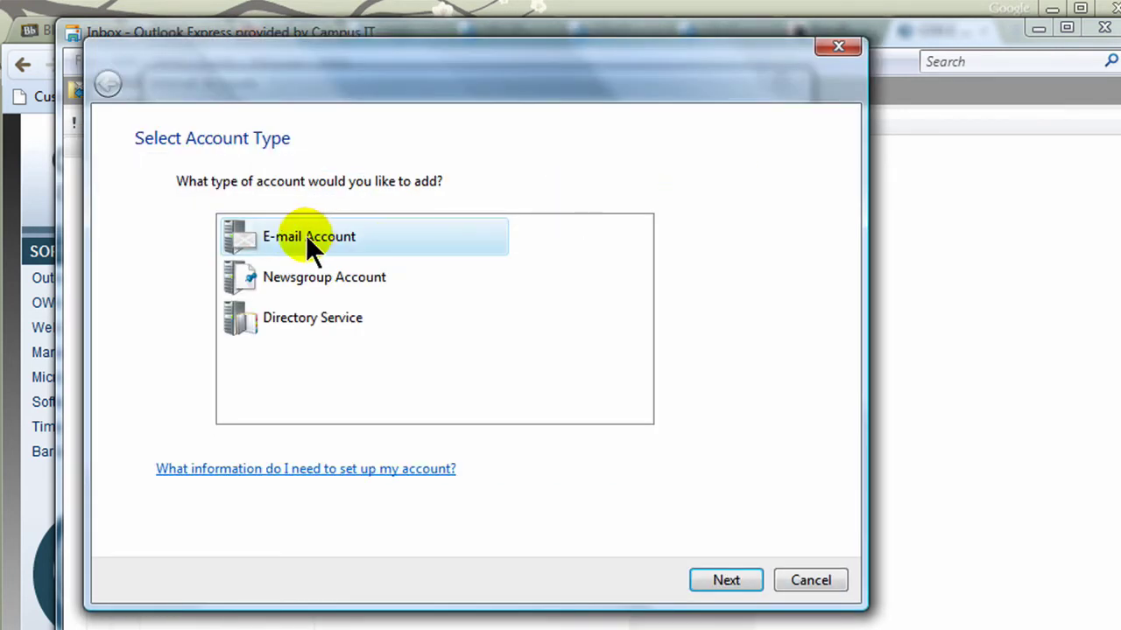
left_click(722, 582)
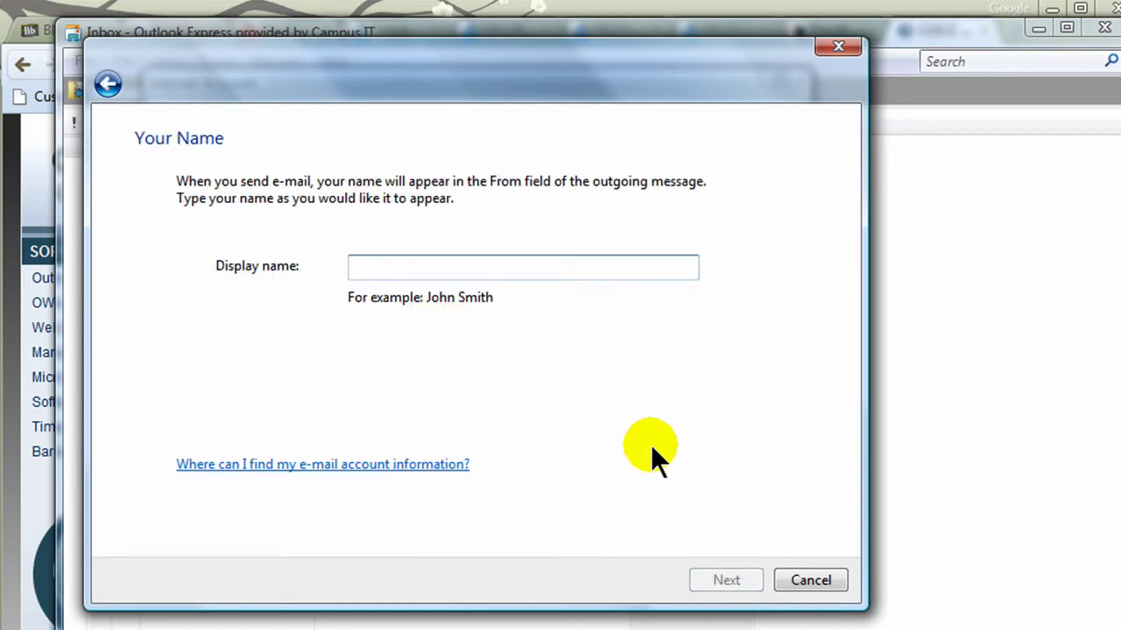
left_click(729, 582)
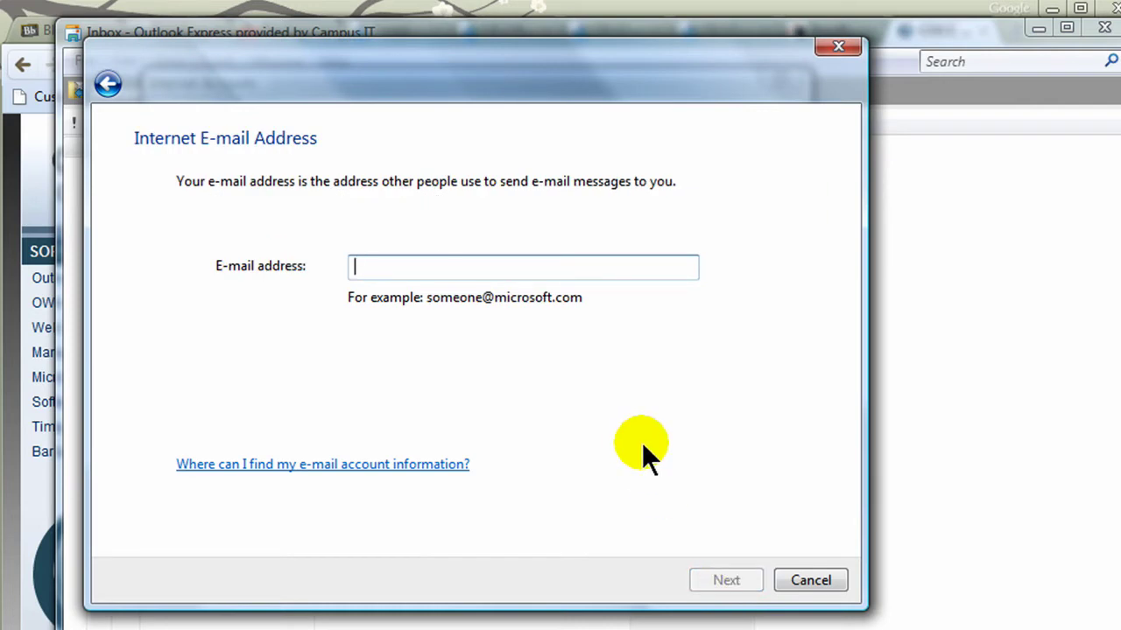
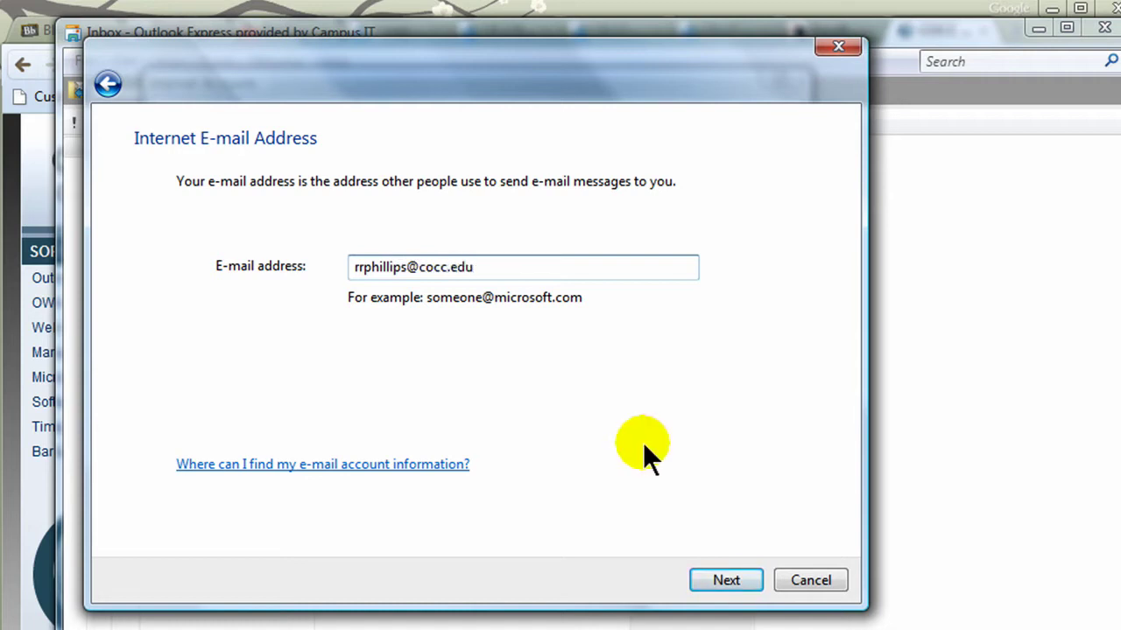
- Enter the school e-mail address and choose IMAP as the incoming server type
left_click(726, 581)
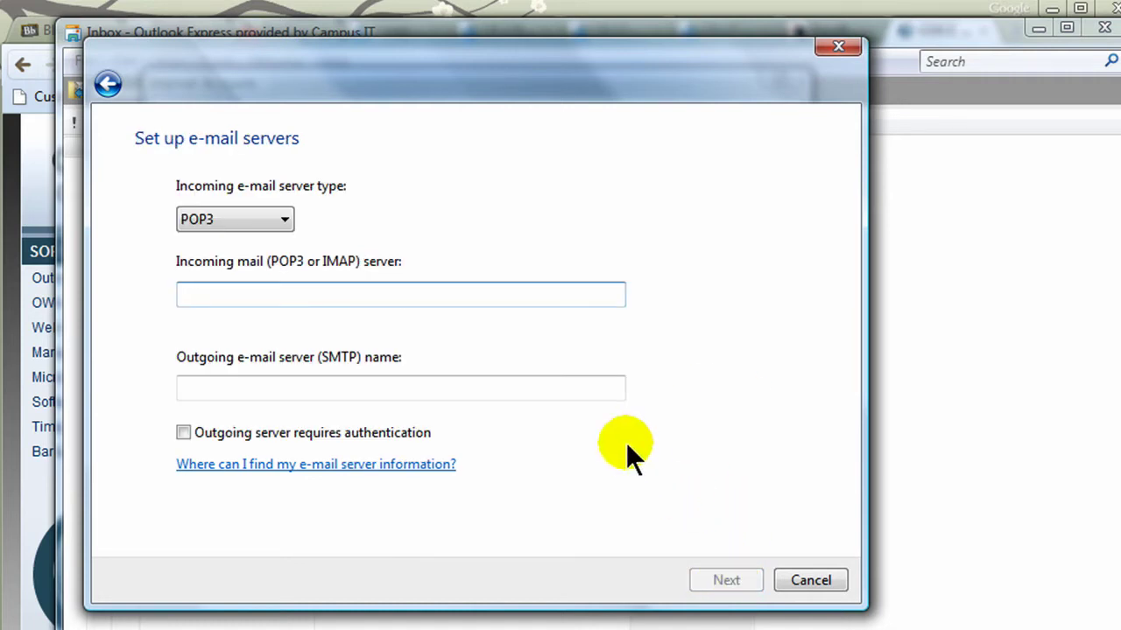
left_click(287, 219)
left_click(259, 253)
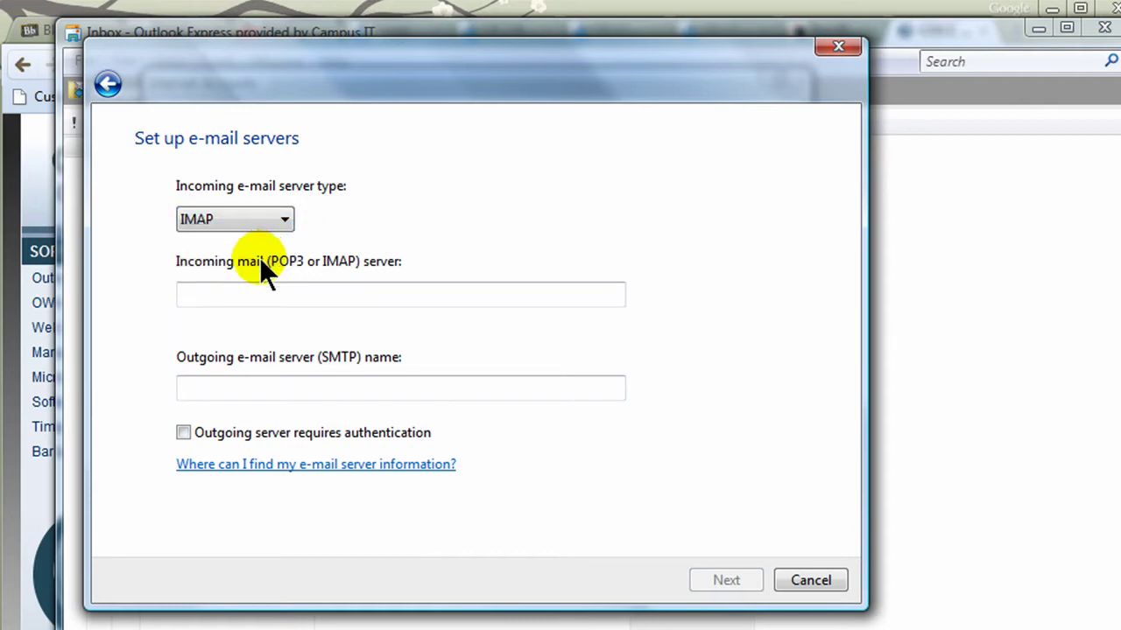
left_click(256, 294)
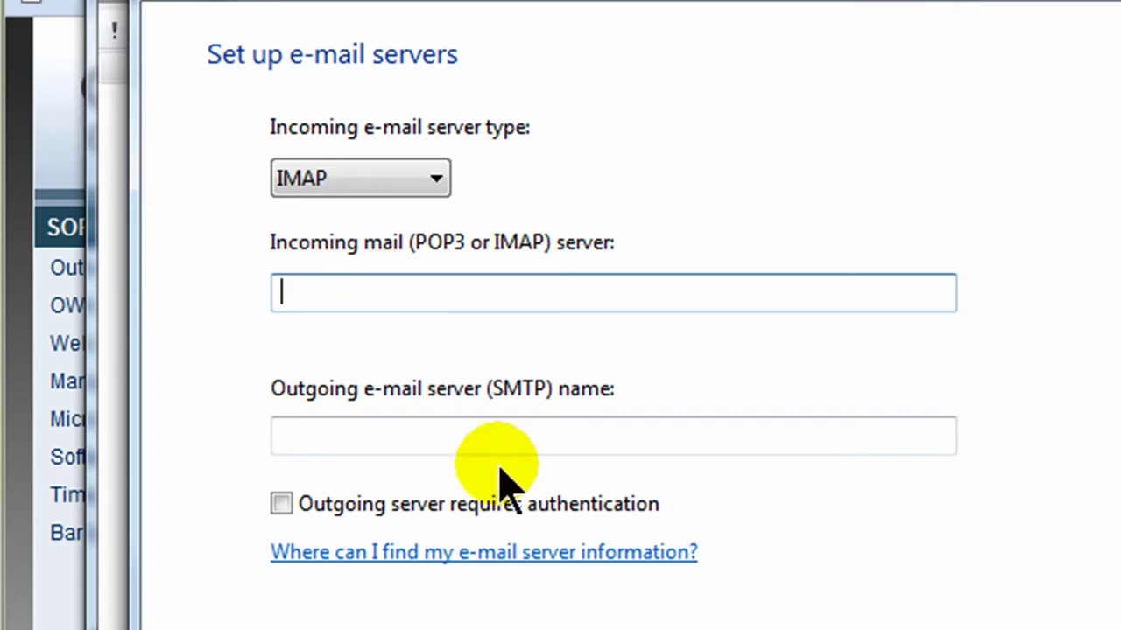
- Copy the IMAP server address mail2.ad.cocc.edu from the COCC settings page in Chrome
key("alt+Tab")
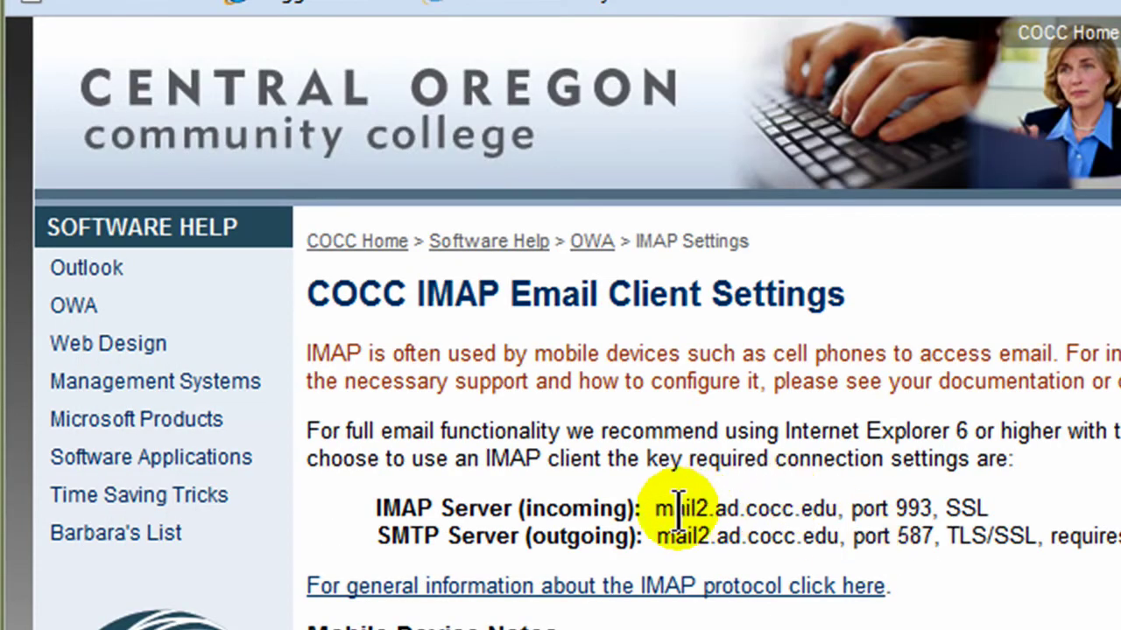
left_click_drag(656, 509, 837, 508)
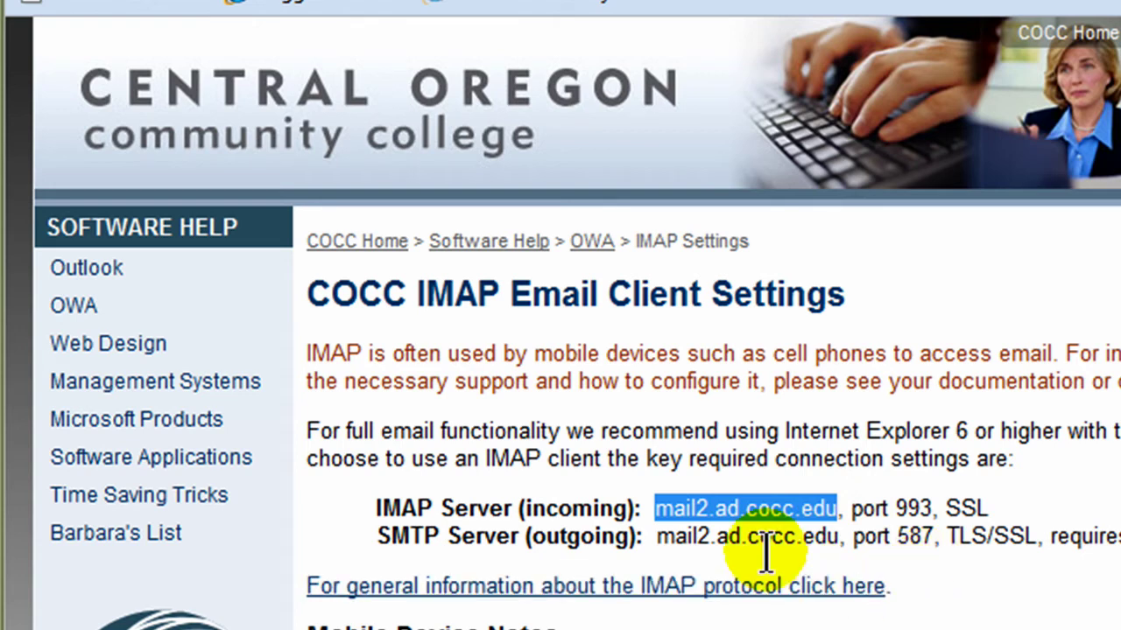
right_click(724, 512)
left_click(788, 539)
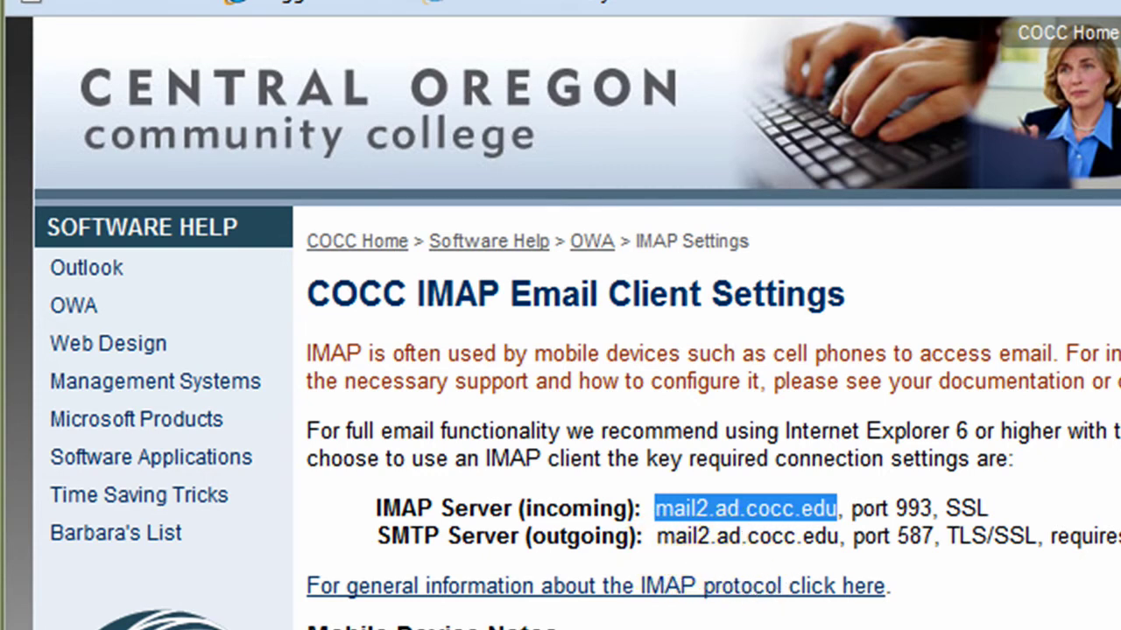
- Paste mail2.ad.cocc.edu as incoming and outgoing server, and require outgoing server authentication
key("alt+Tab")
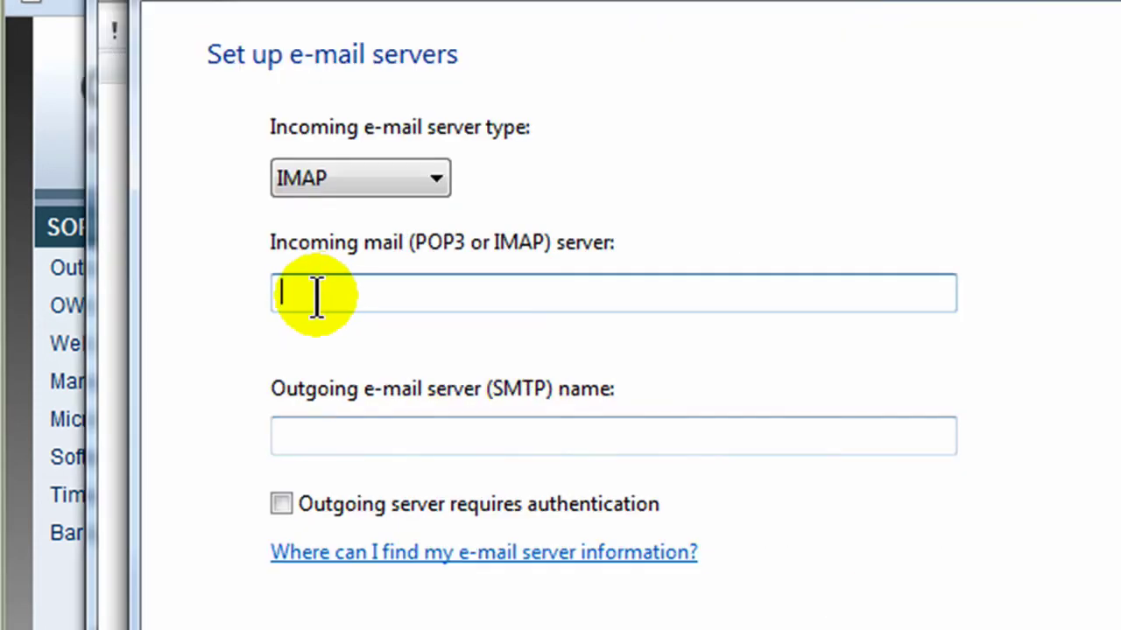
right_click(317, 296)
left_click(416, 449)
right_click(324, 435)
left_click(408, 582)
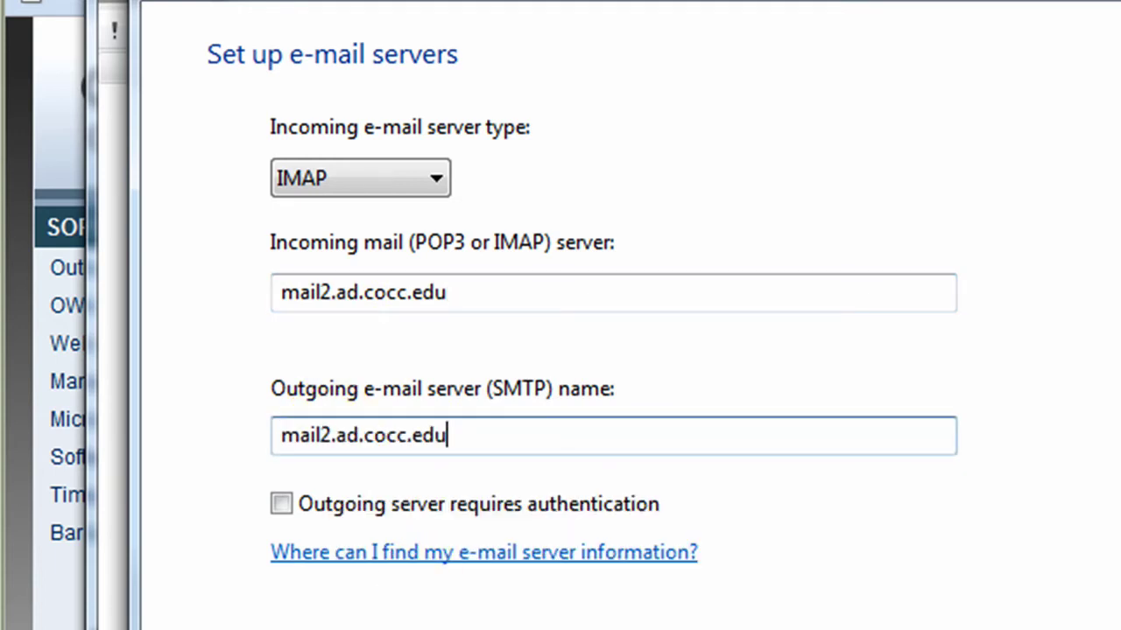
key("alt+Tab")
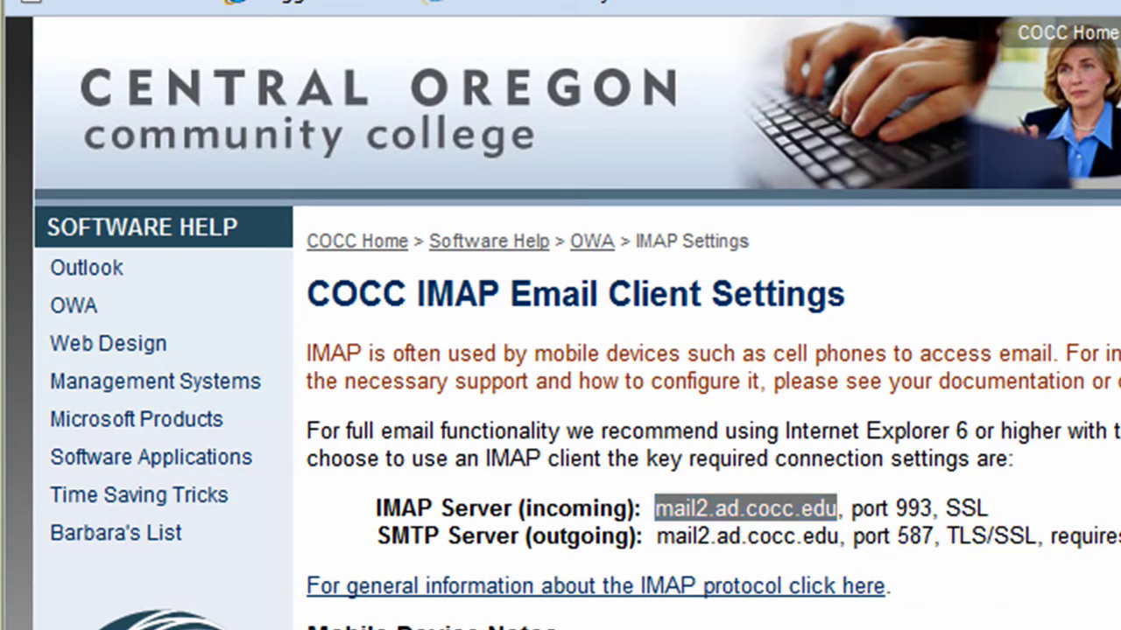
key("alt+Tab")
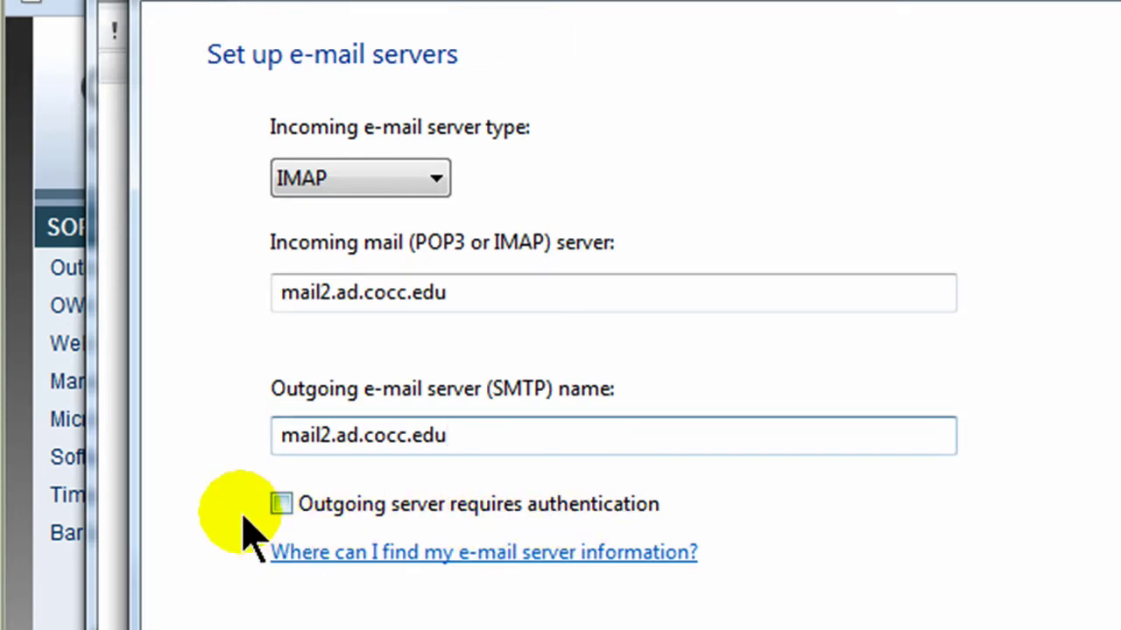
left_click(282, 505)
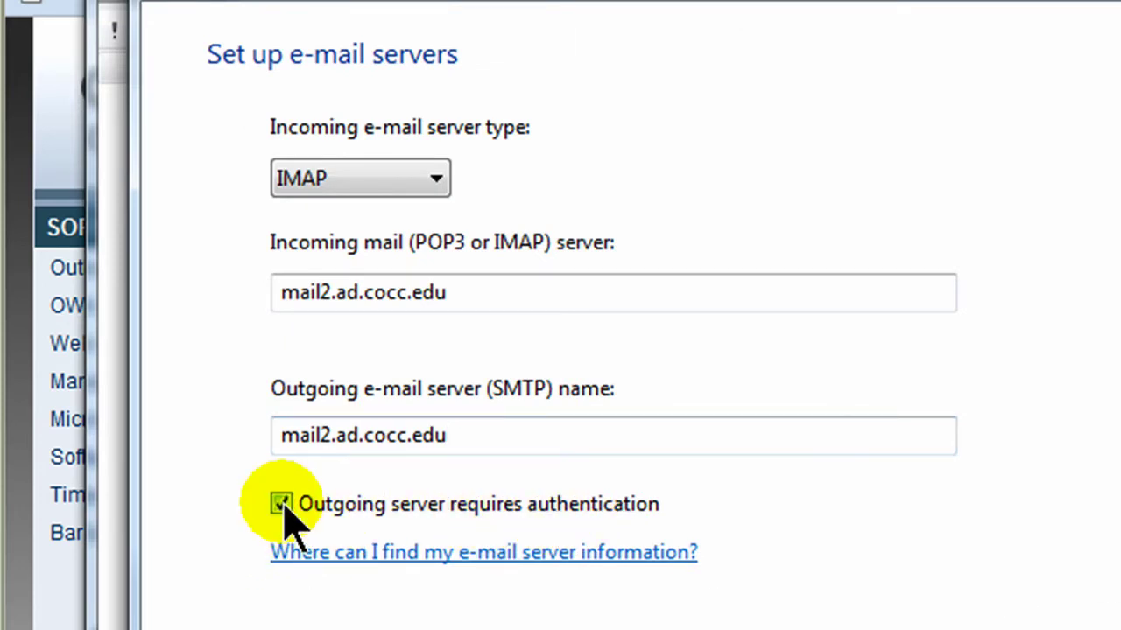
- Keep the prefilled username, enter the account password with Remember password on, and continue
key("Return")
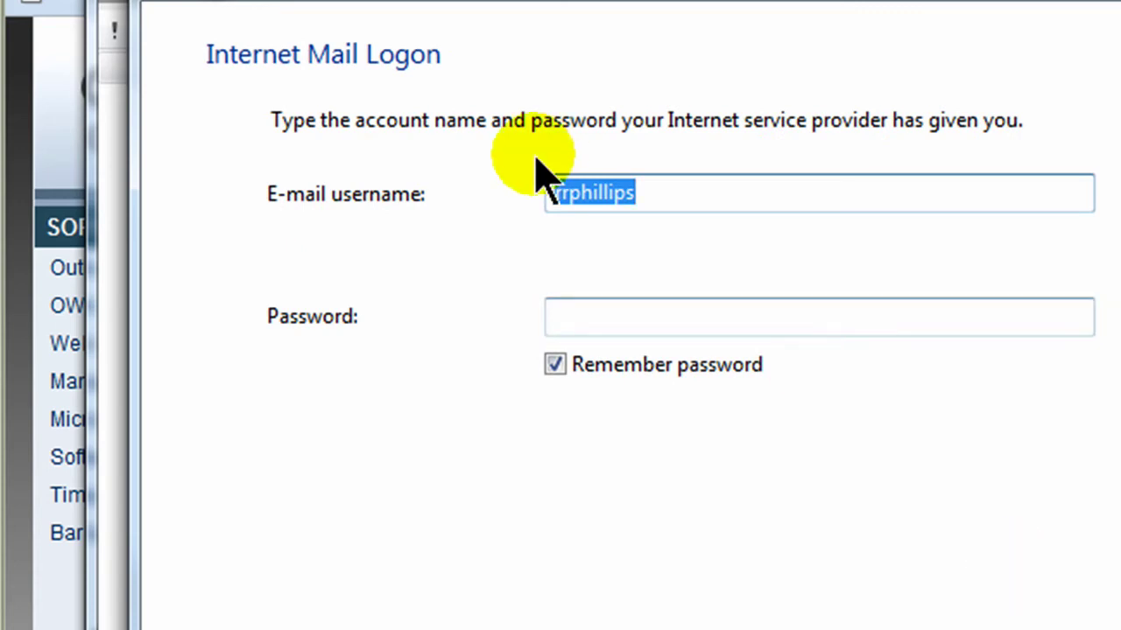
left_click(633, 195)
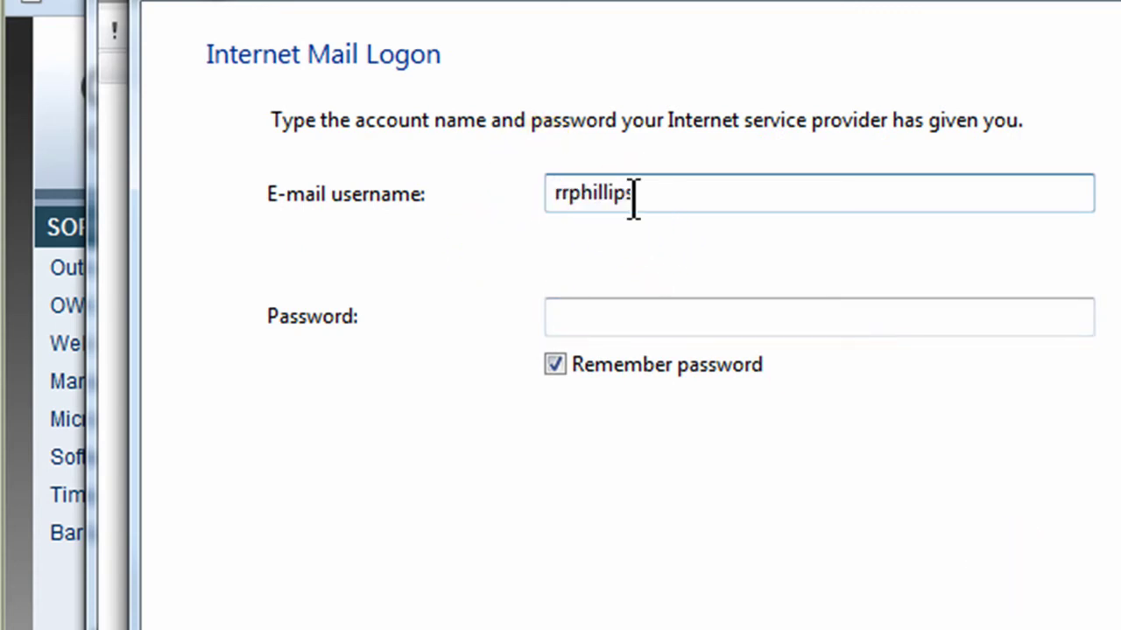
left_click(610, 317)
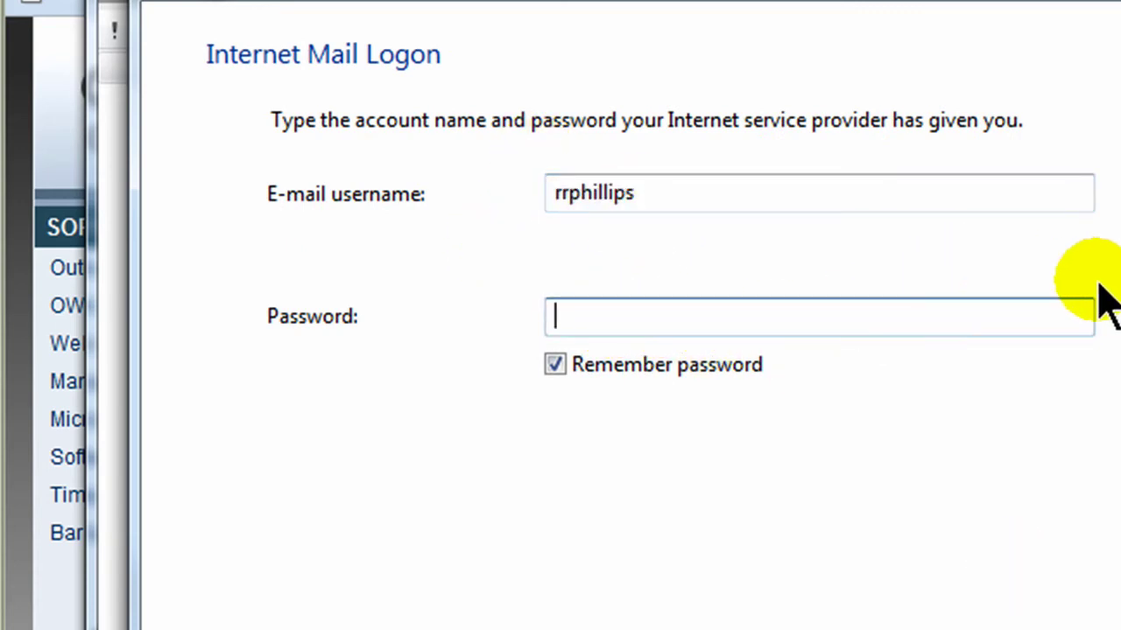
type("***")
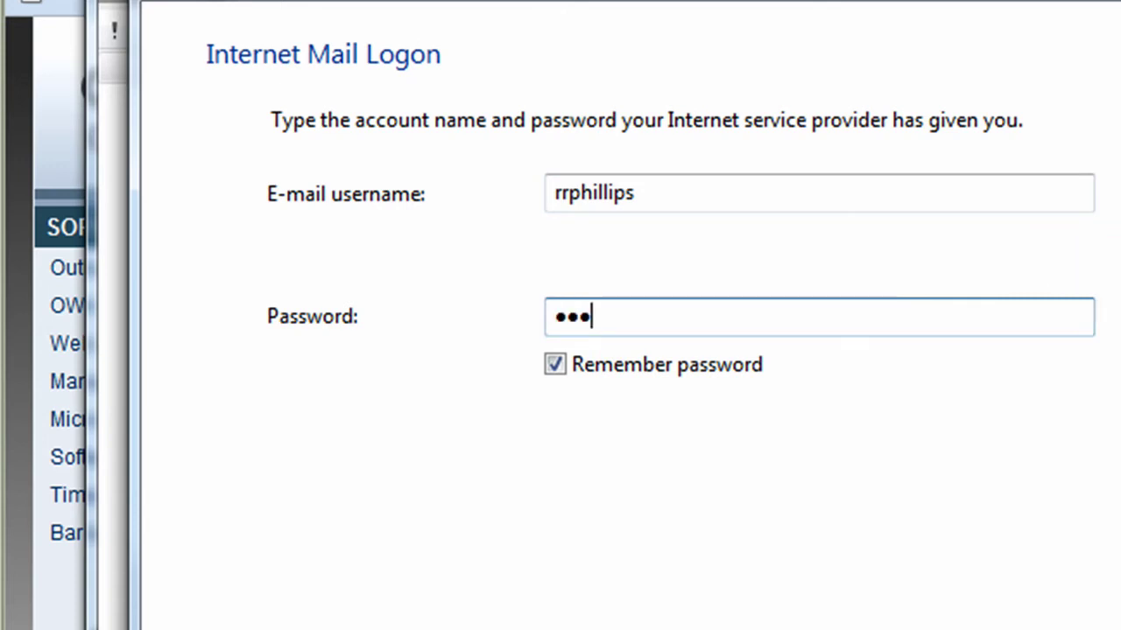
type("********")
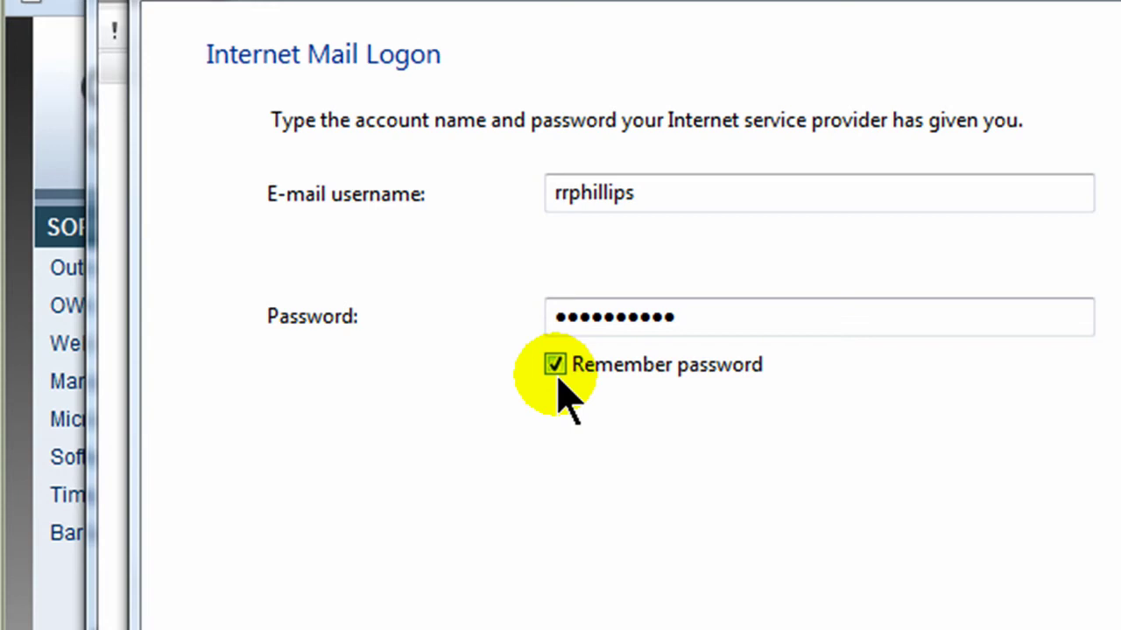
key("Return")
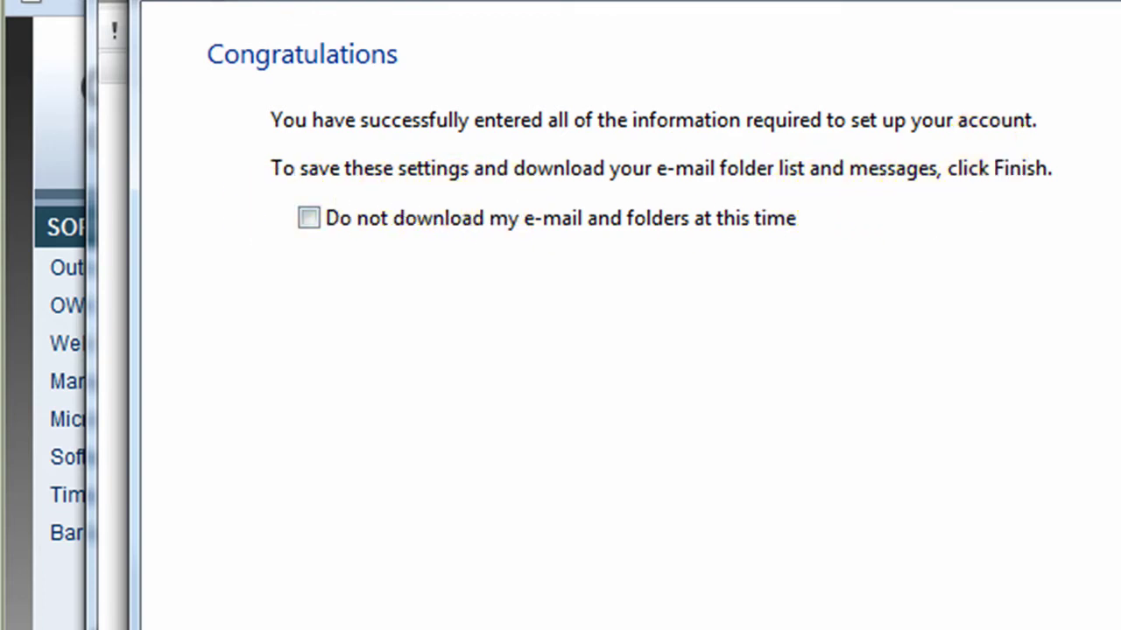
- Finish the mail2.ad.cocc.edu account setup and close the Internet Accounts list
key("Return")
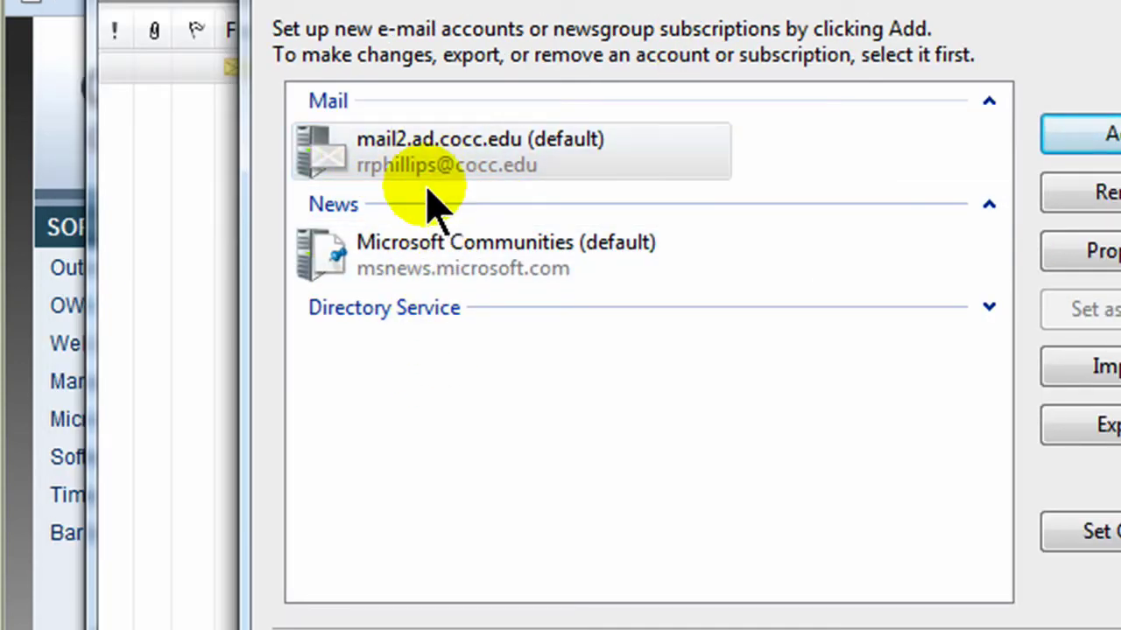
key("Escape")
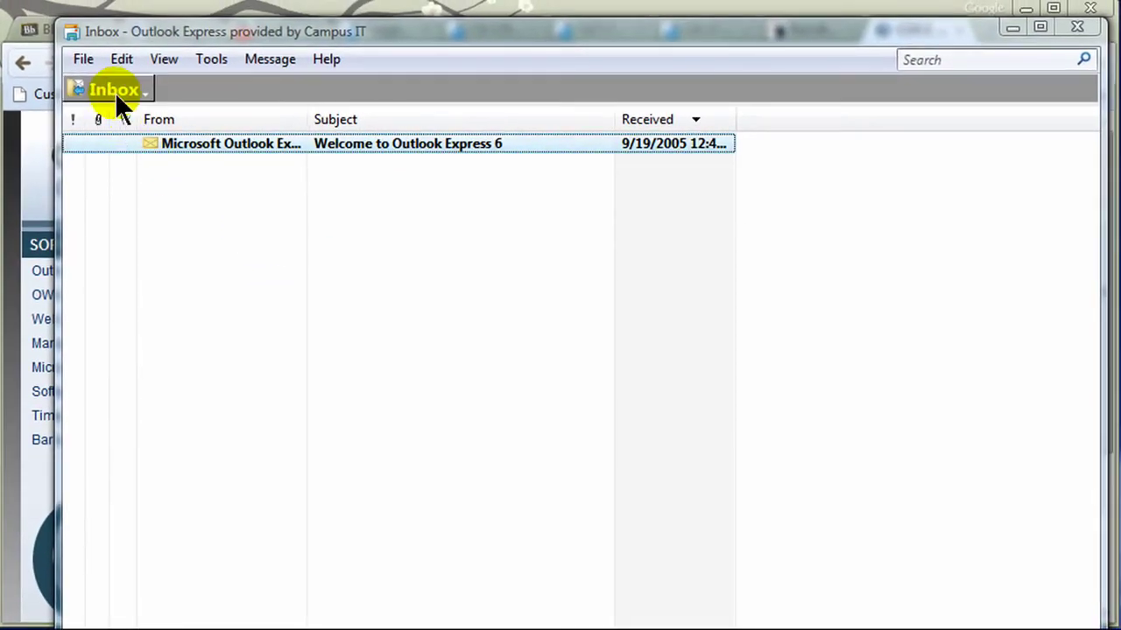
- Pick mail2.ad.cocc.edu from the folder tree to view its synced folders
left_click(115, 92)
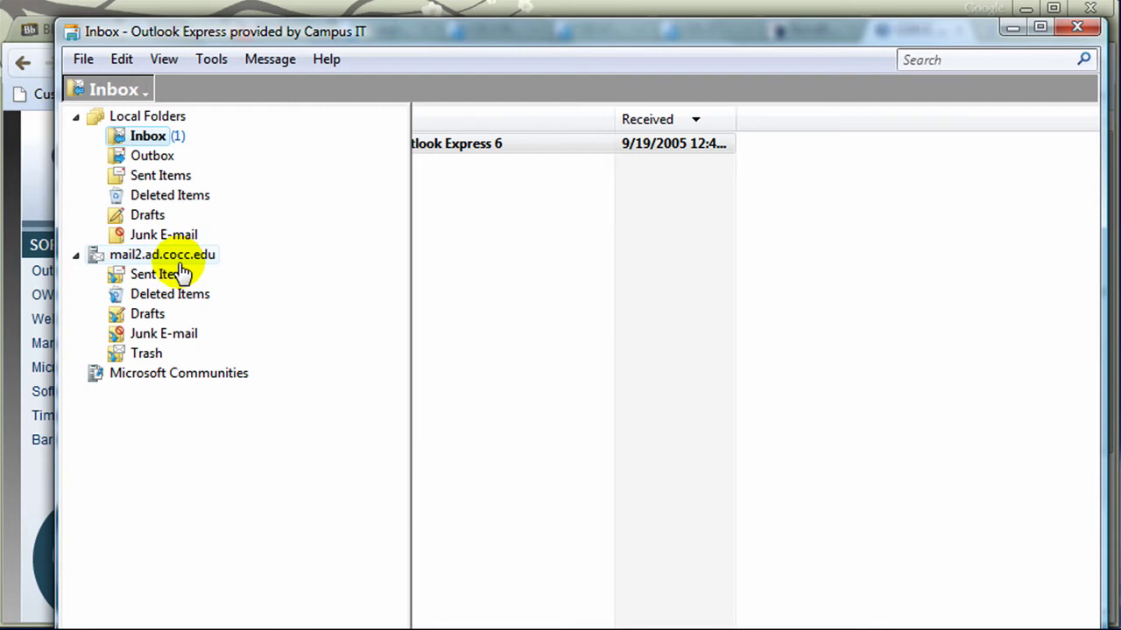
left_click(167, 255)
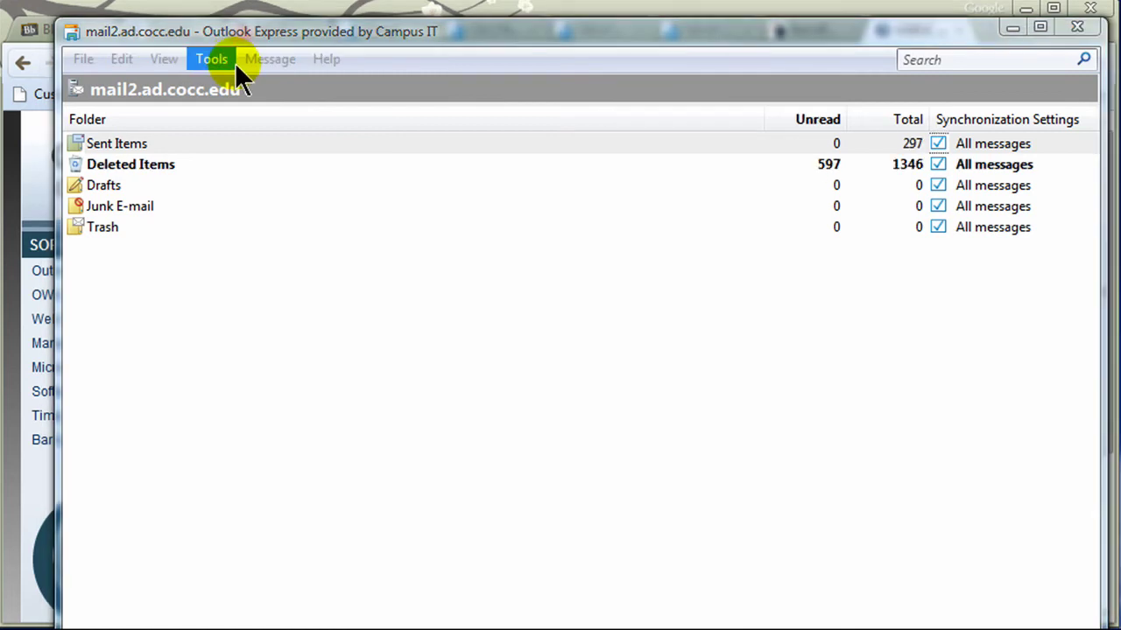
- Confirm on the COCC IMAP settings page in Chrome that incoming mail needs SSL, then return to Windows Mail
key("alt+Tab")
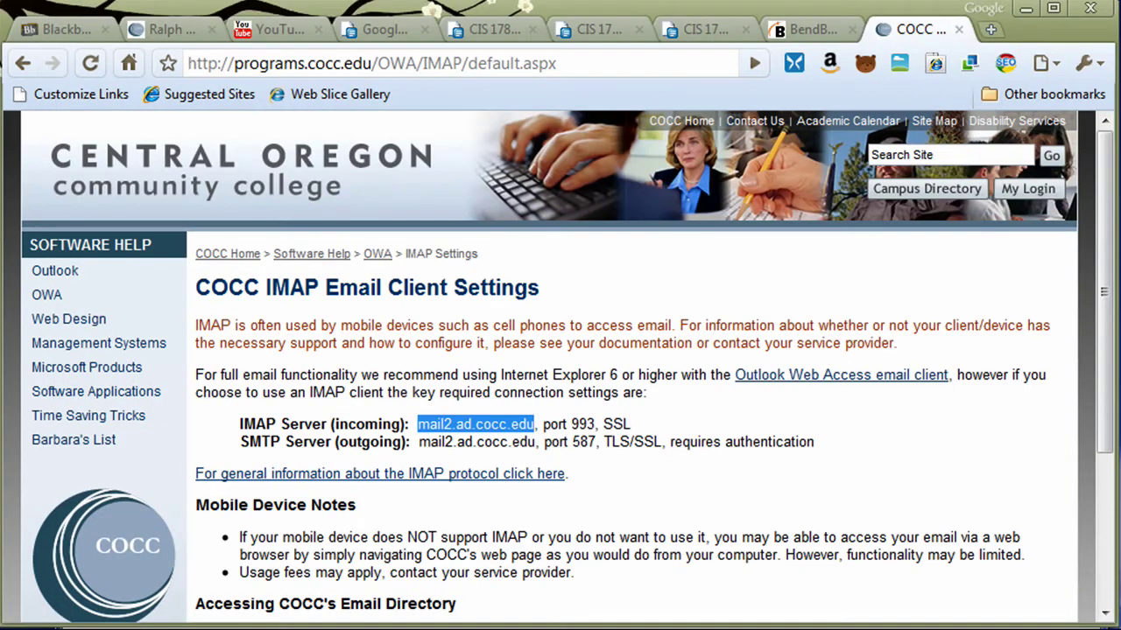
left_click_drag(602, 424, 632, 424)
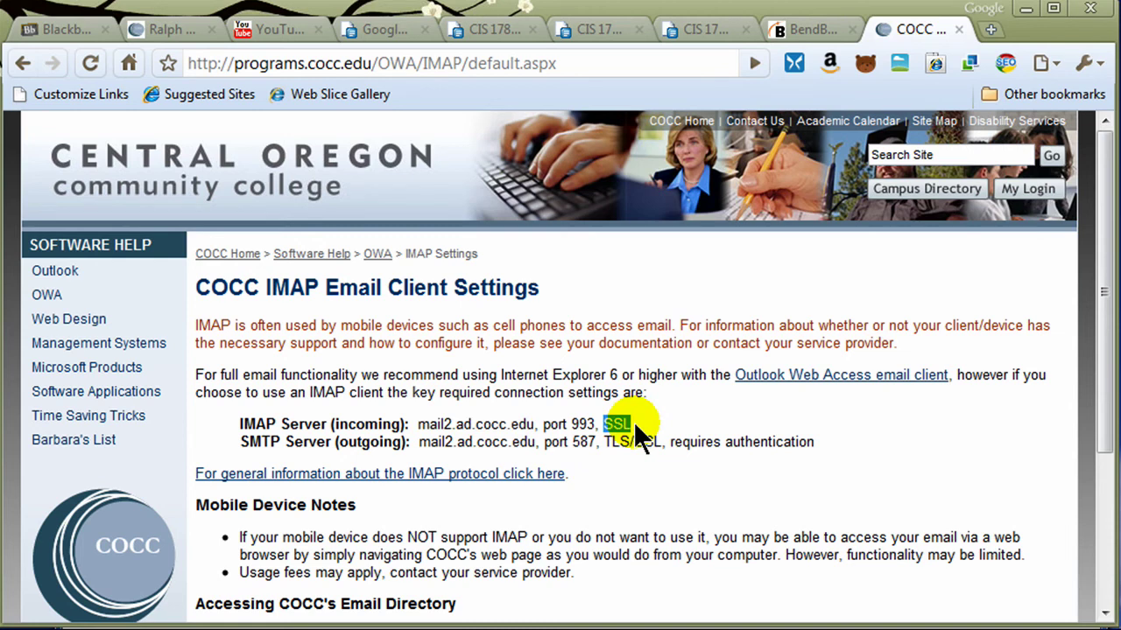
key("alt+Tab")
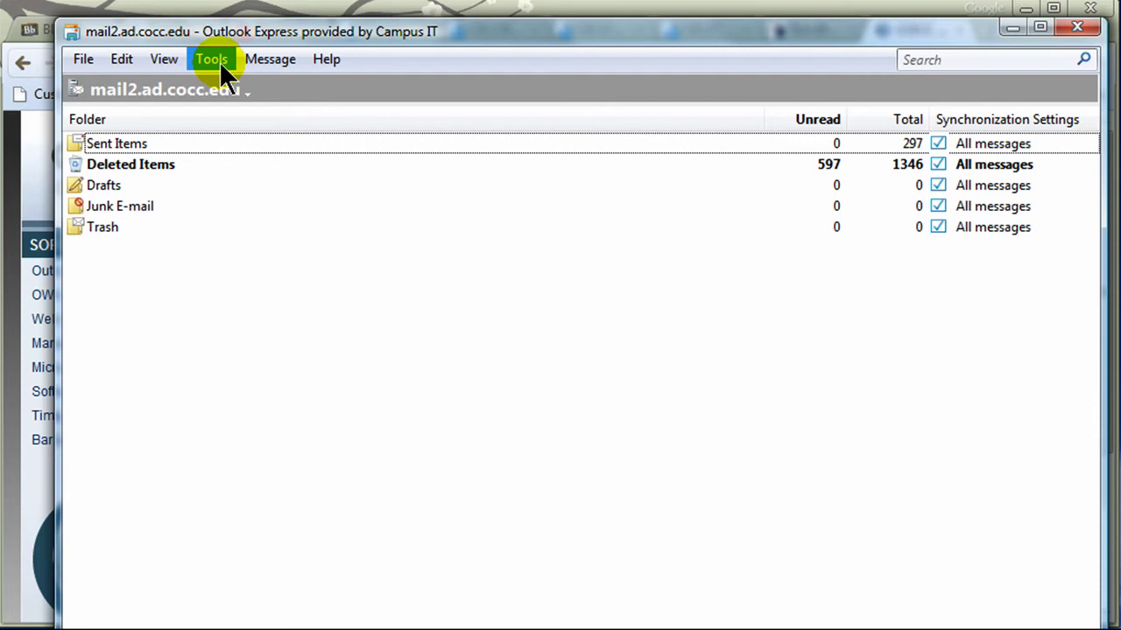
left_click(214, 64)
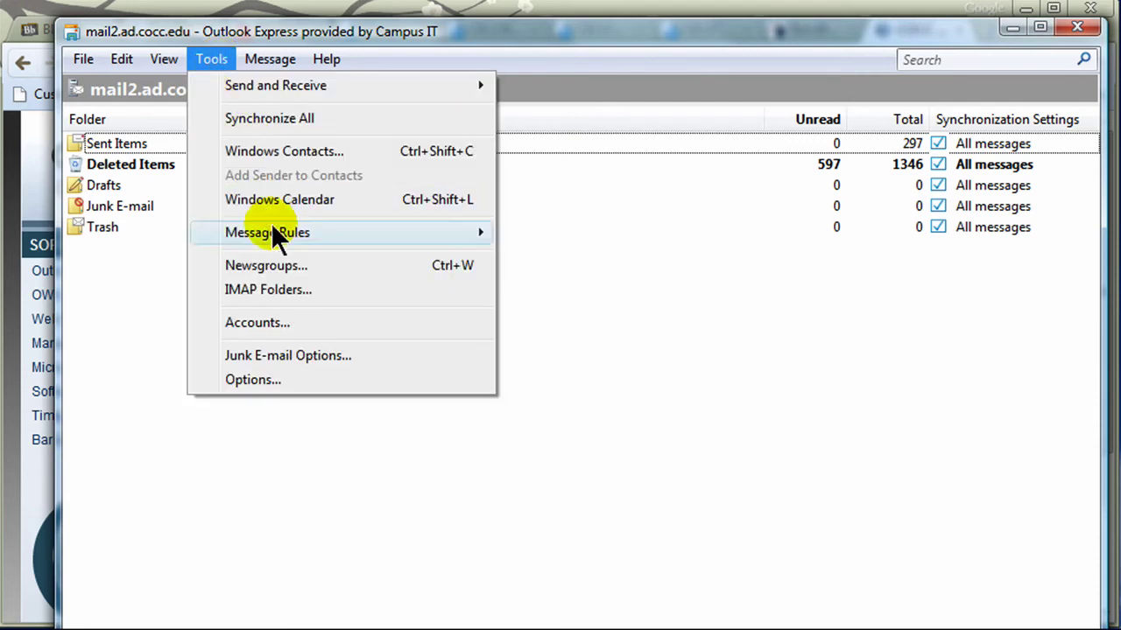
- Rename the mail2.ad.cocc.edu account to 'School Account' and review its IMAP server settings
left_click(279, 320)
left_click(477, 508)
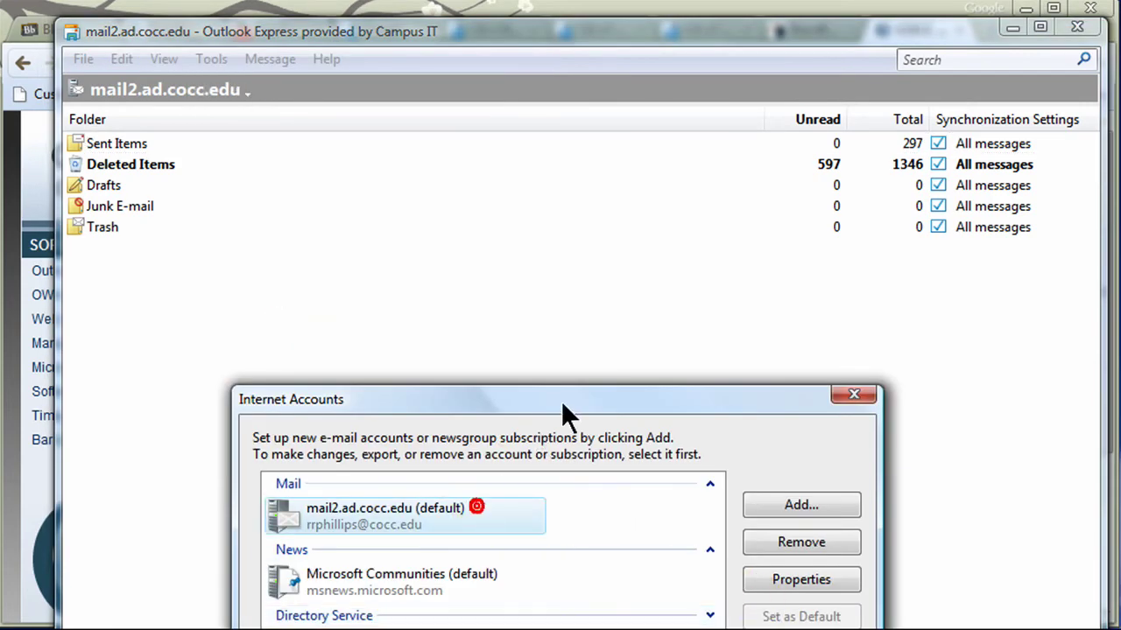
left_click_drag(563, 401, 560, 226)
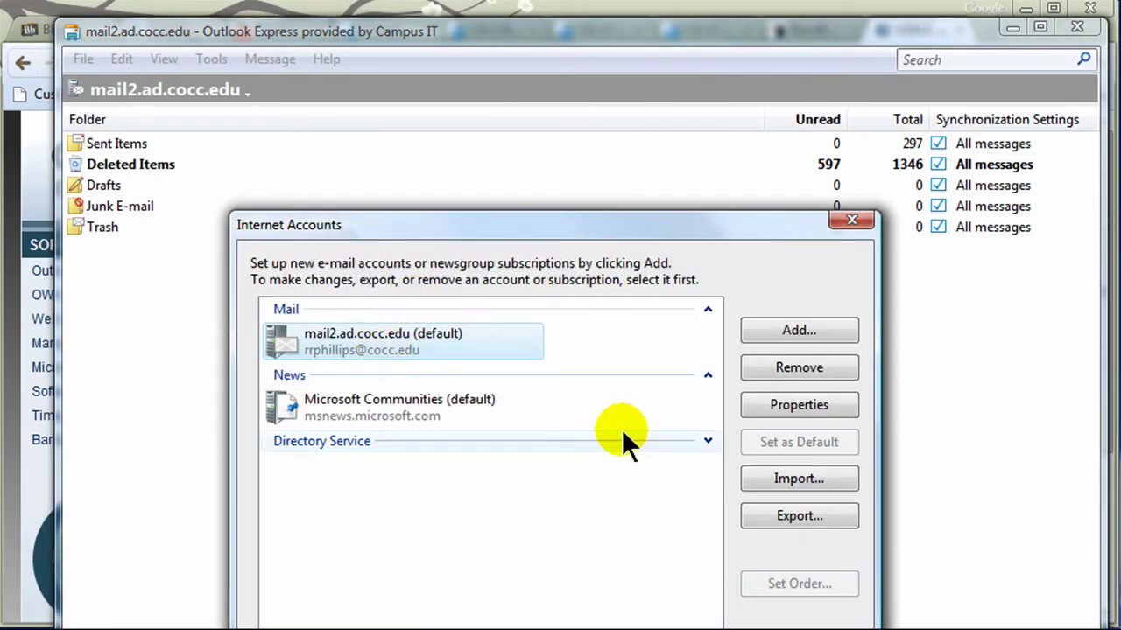
left_click(795, 409)
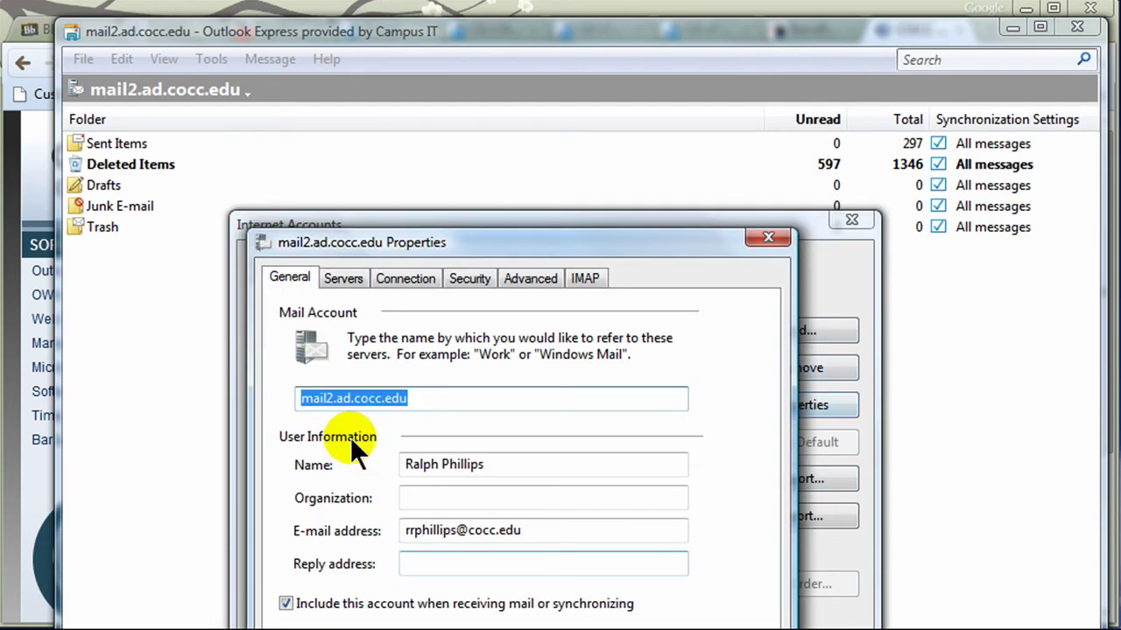
left_click_drag(433, 244, 429, 134)
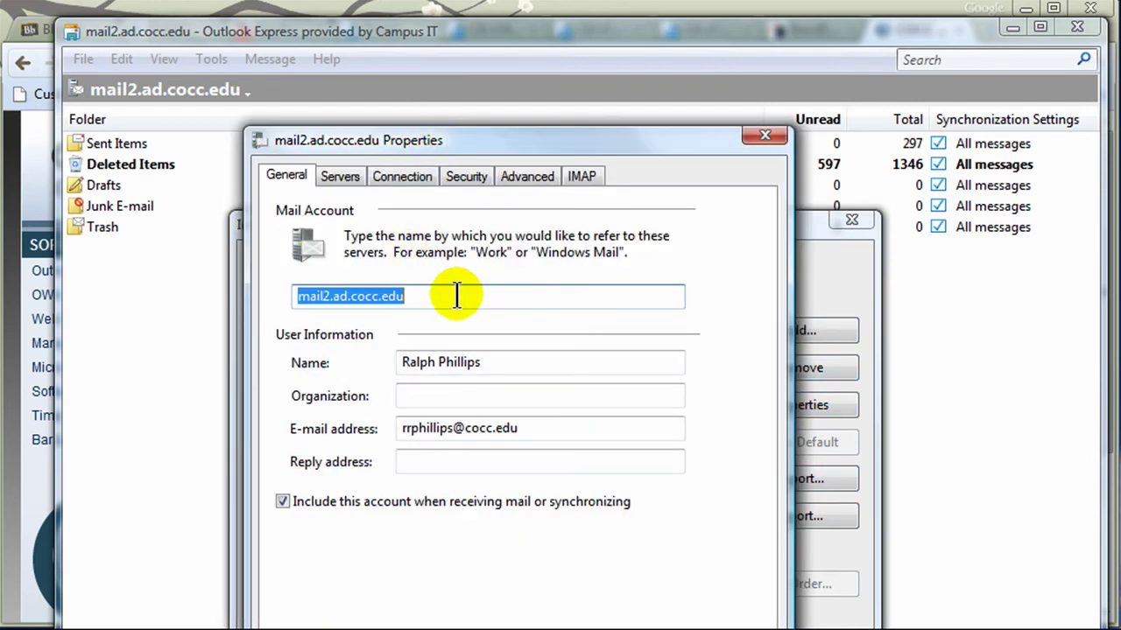
type("School Account")
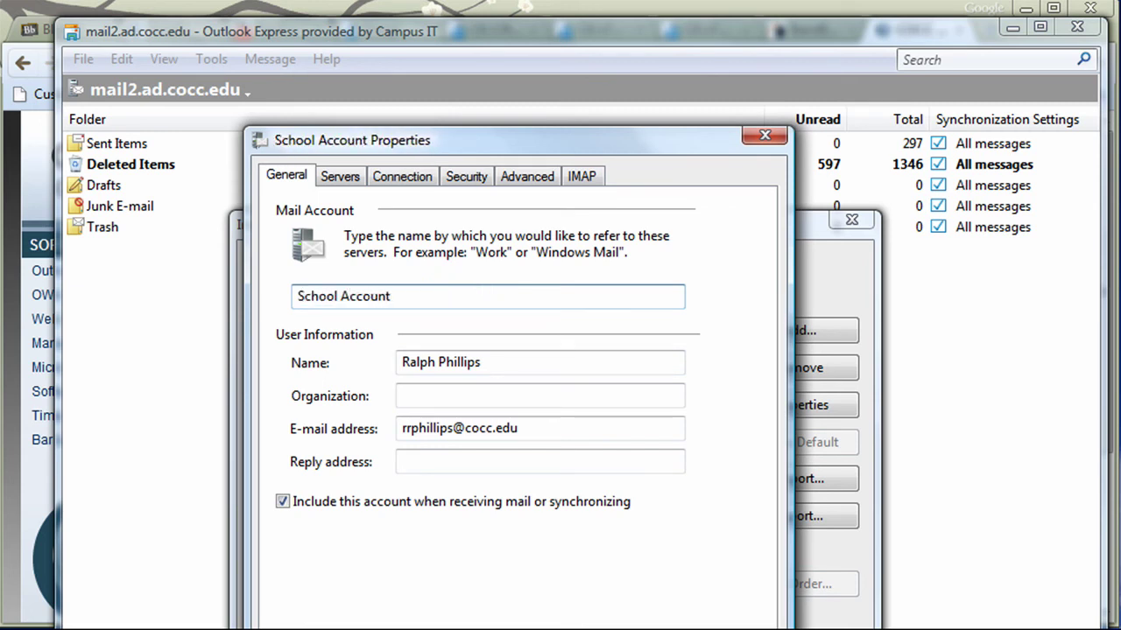
left_click(346, 176)
double_click(516, 238)
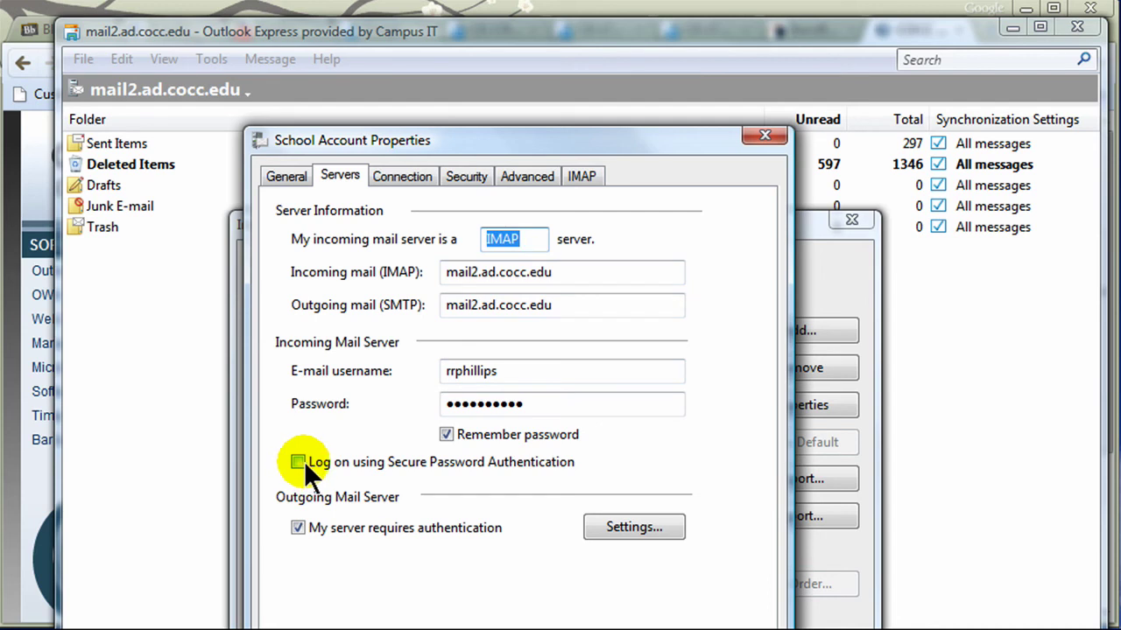
- Require SSL for both outgoing and incoming mail, putting incoming IMAP on port 993
left_click(404, 177)
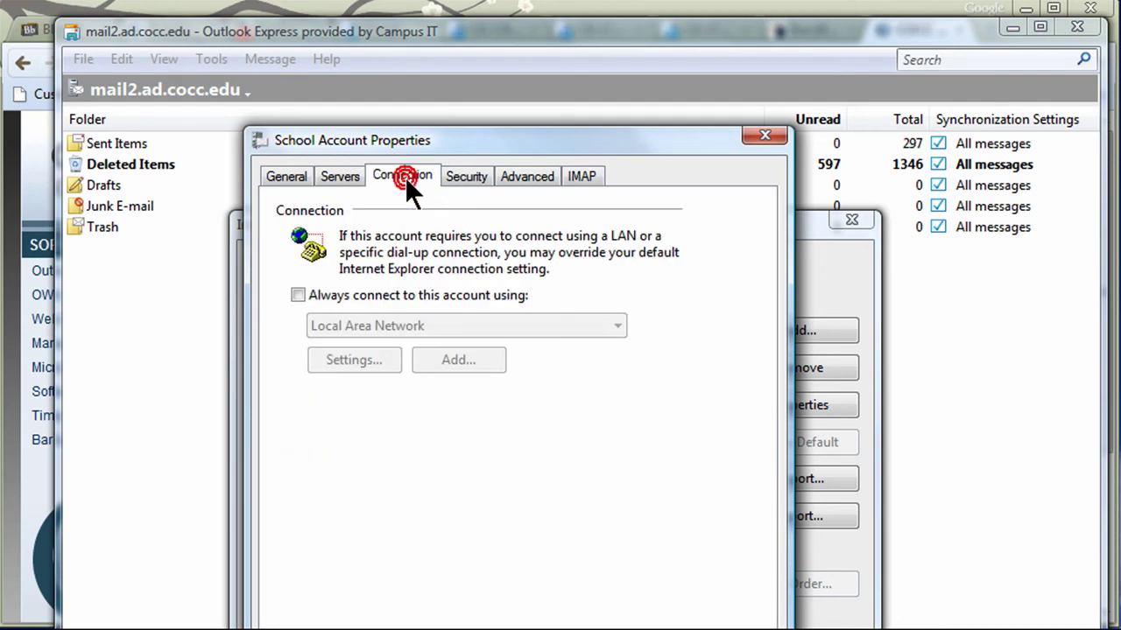
left_click(461, 177)
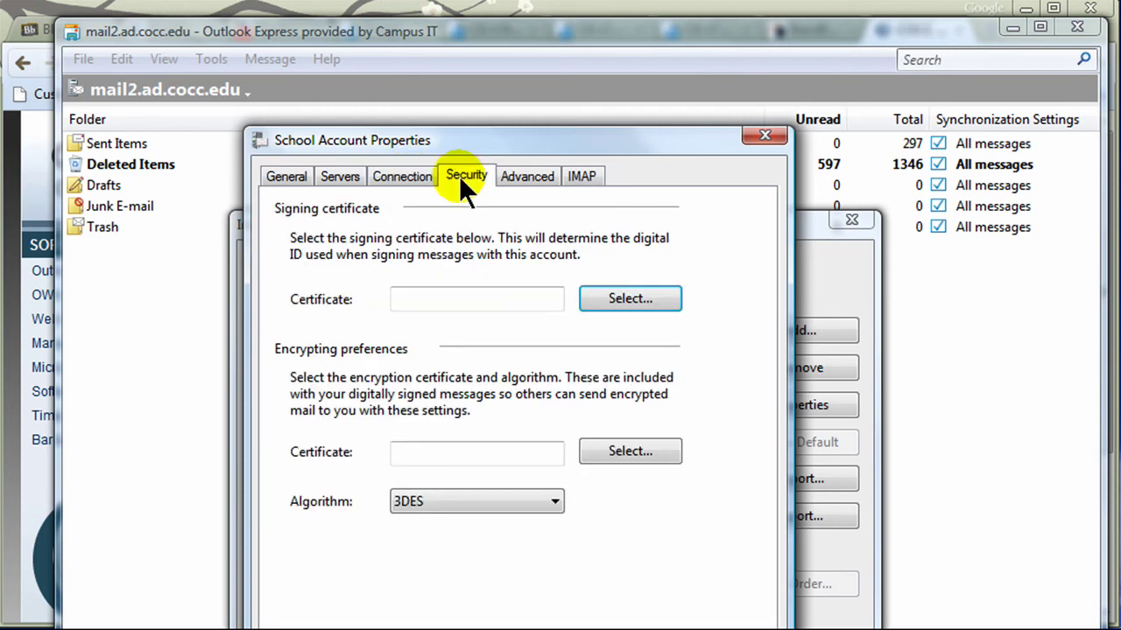
left_click(521, 177)
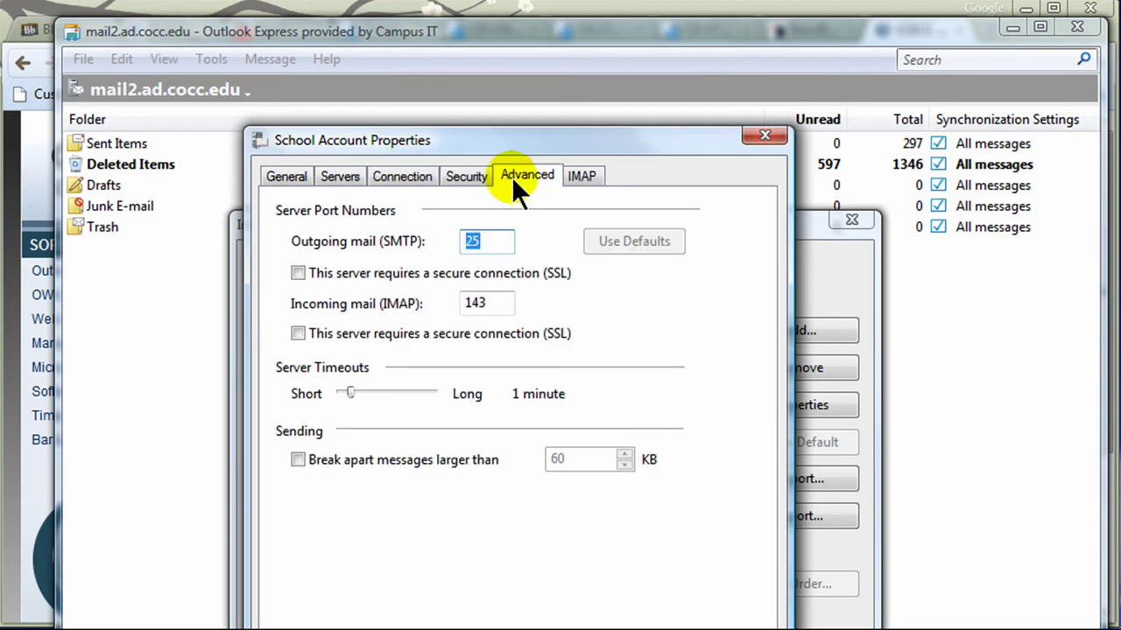
left_click(298, 273)
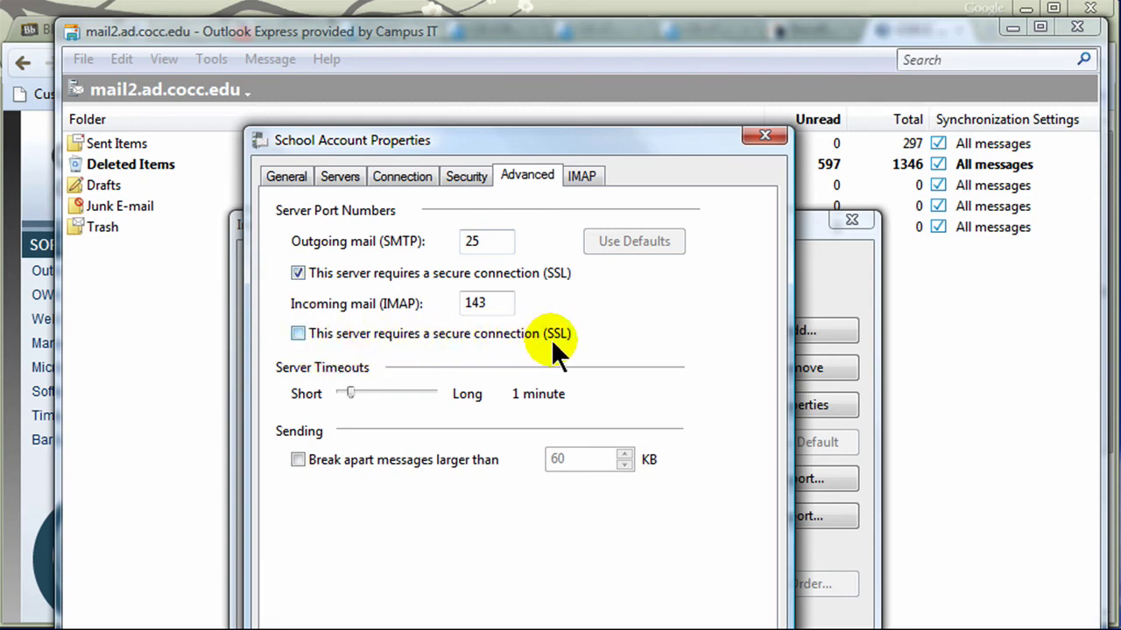
left_click(298, 334)
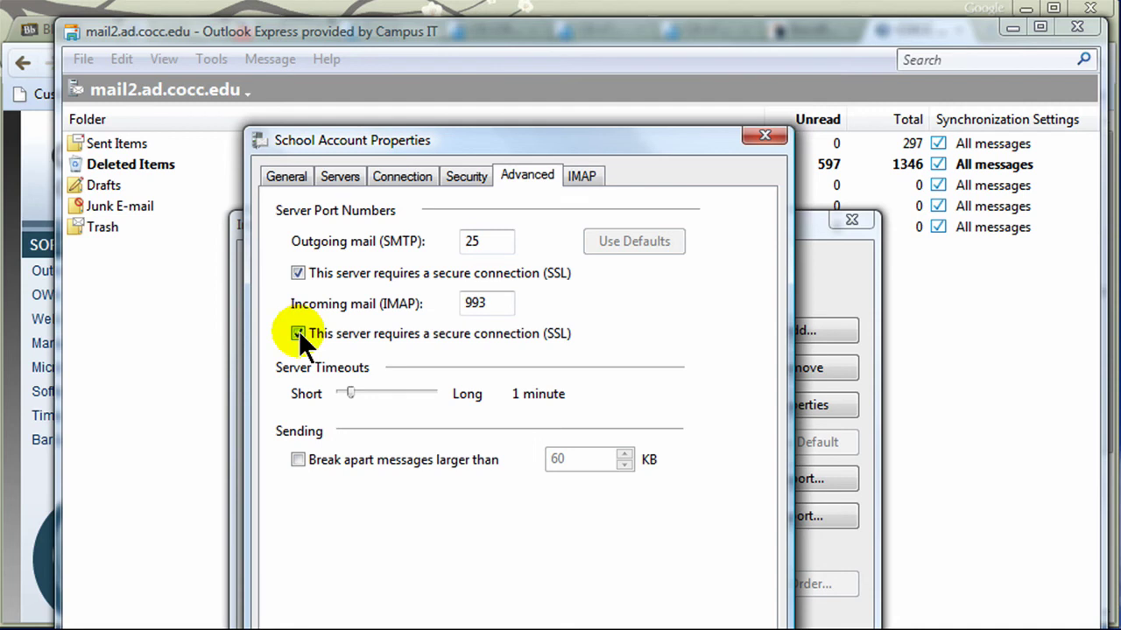
left_click_drag(525, 149, 478, 95)
left_click(533, 120)
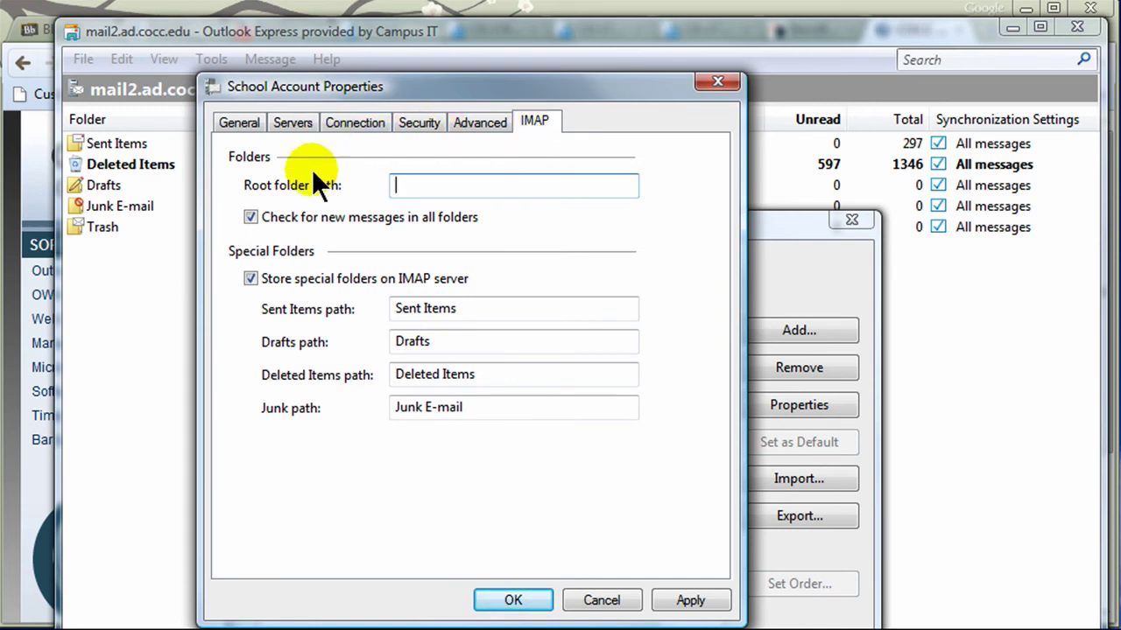
- Save the account changes, refresh School Account's folder list, and open its Inbox of six messages
left_click(517, 601)
left_click_drag(655, 215, 598, 102)
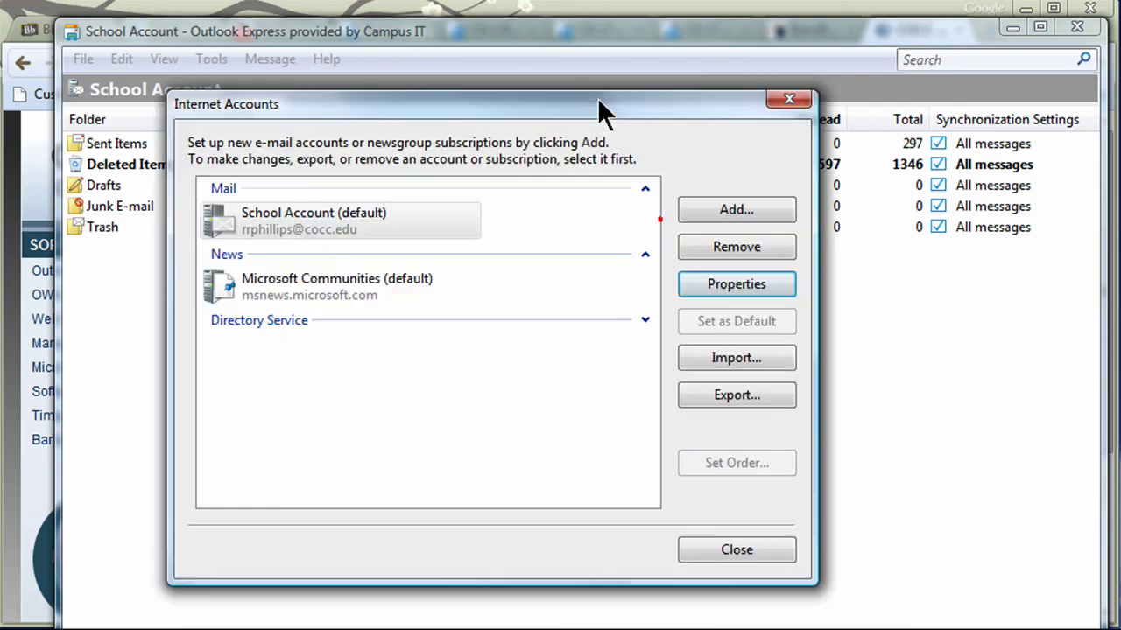
left_click(738, 549)
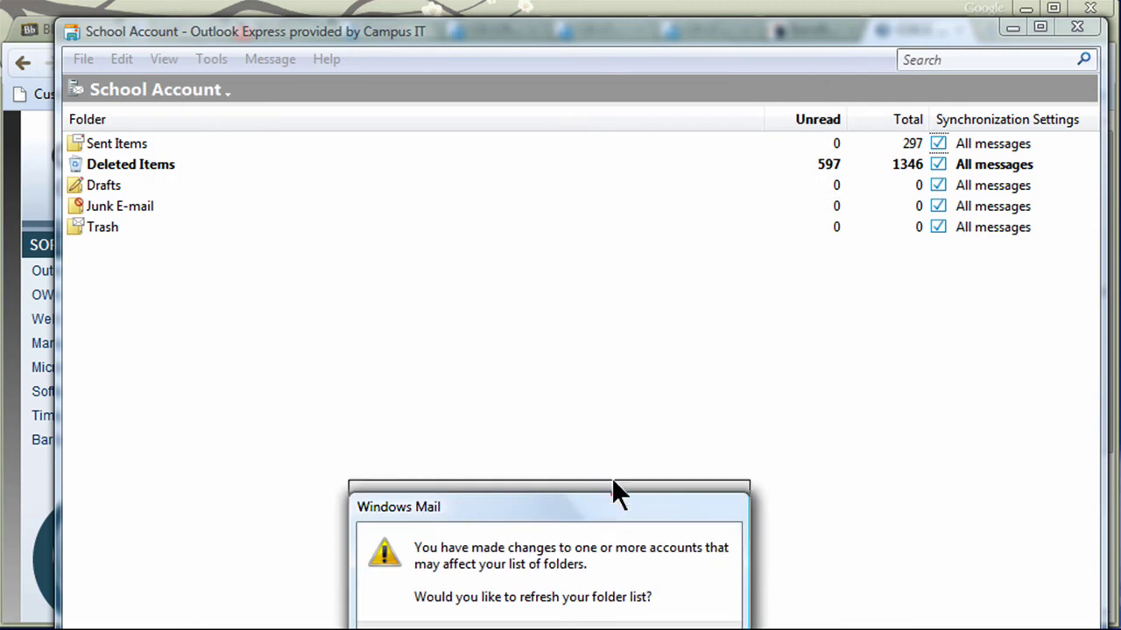
left_click(590, 377)
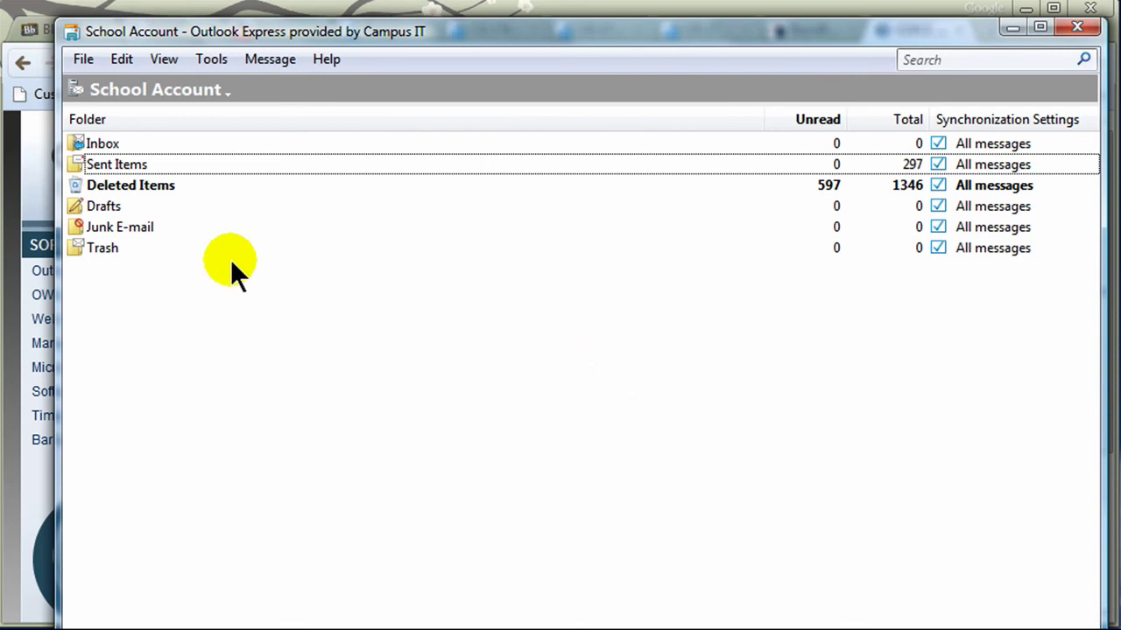
double_click(118, 143)
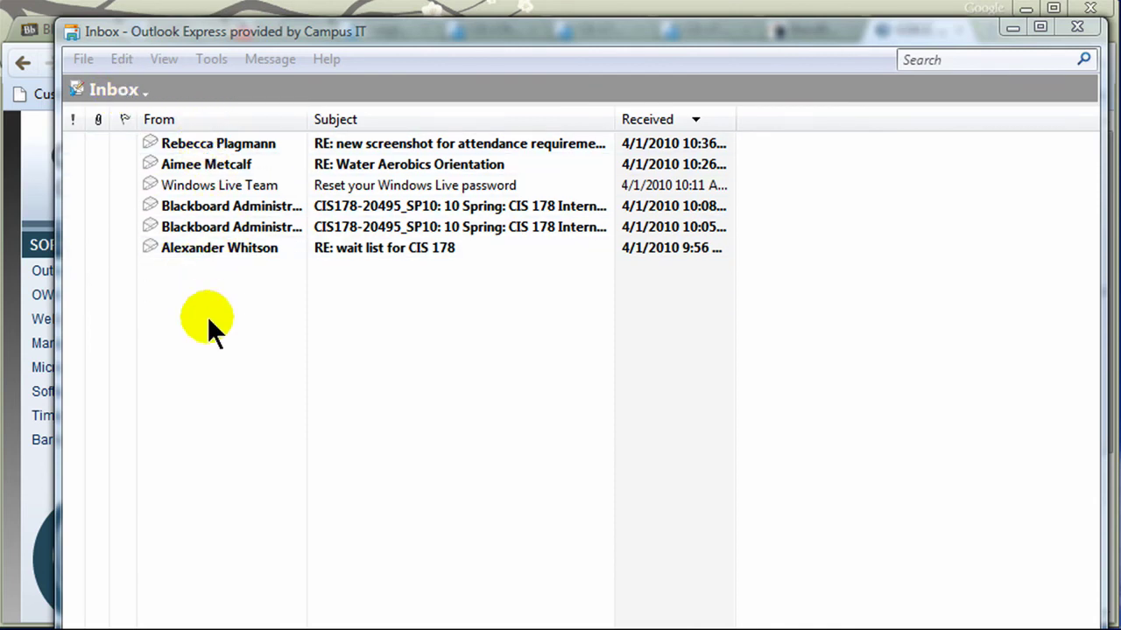
left_click(105, 91)
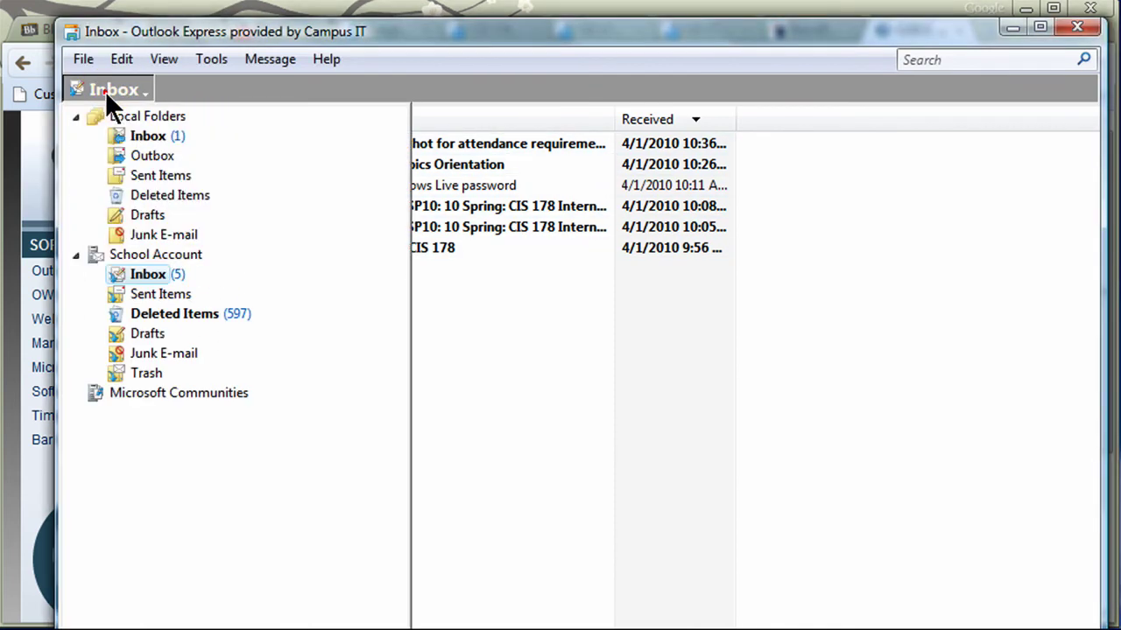
left_click(145, 273)
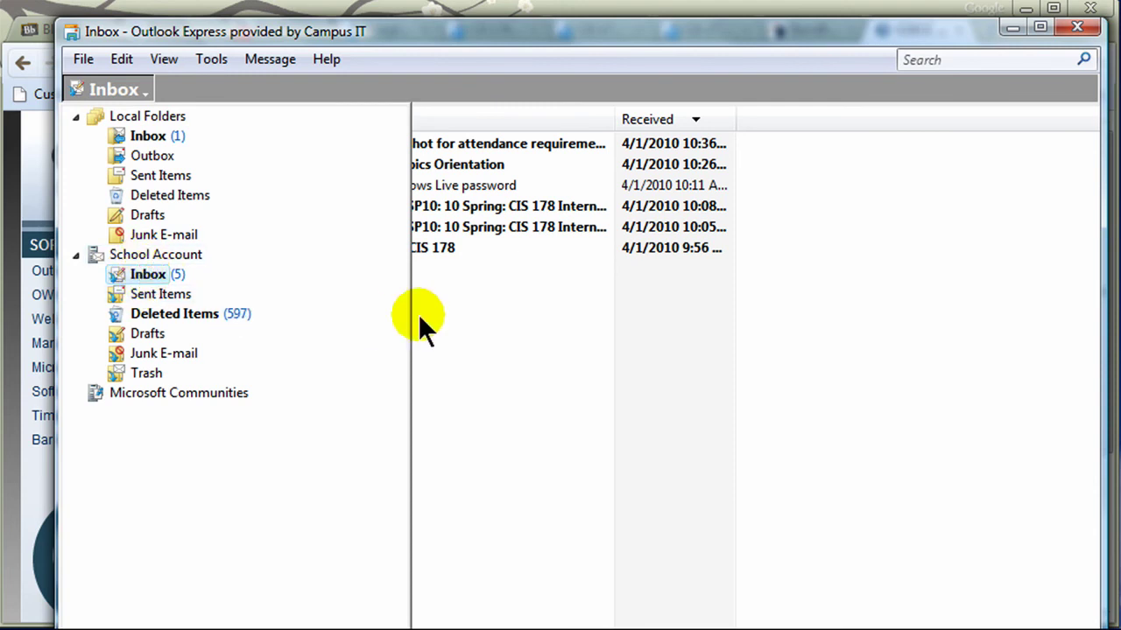